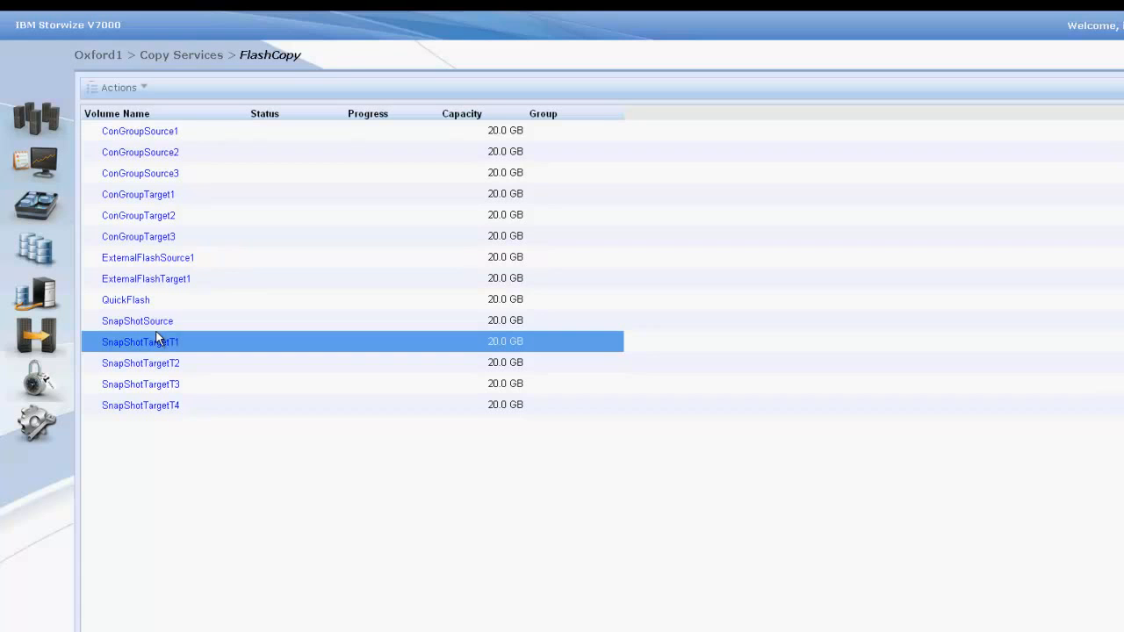
# Step: Create a new snapshot of the QuickFlash volume and close the completed task window
pyautogui.click(157, 322)
pyautogui.click(155, 303)
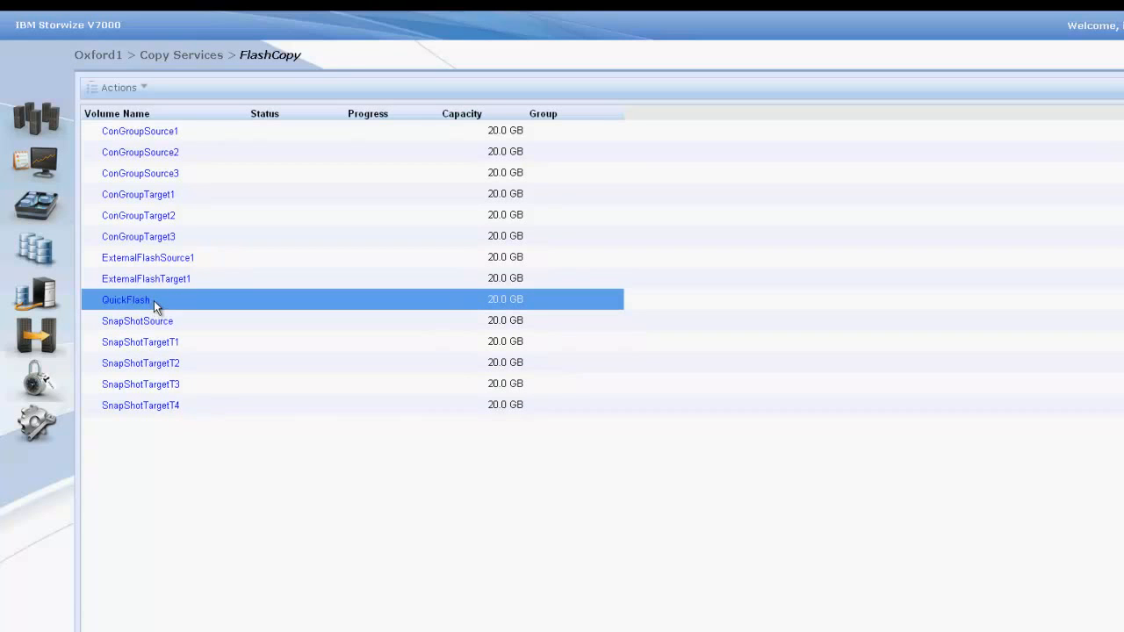
pyautogui.rightClick(154, 301)
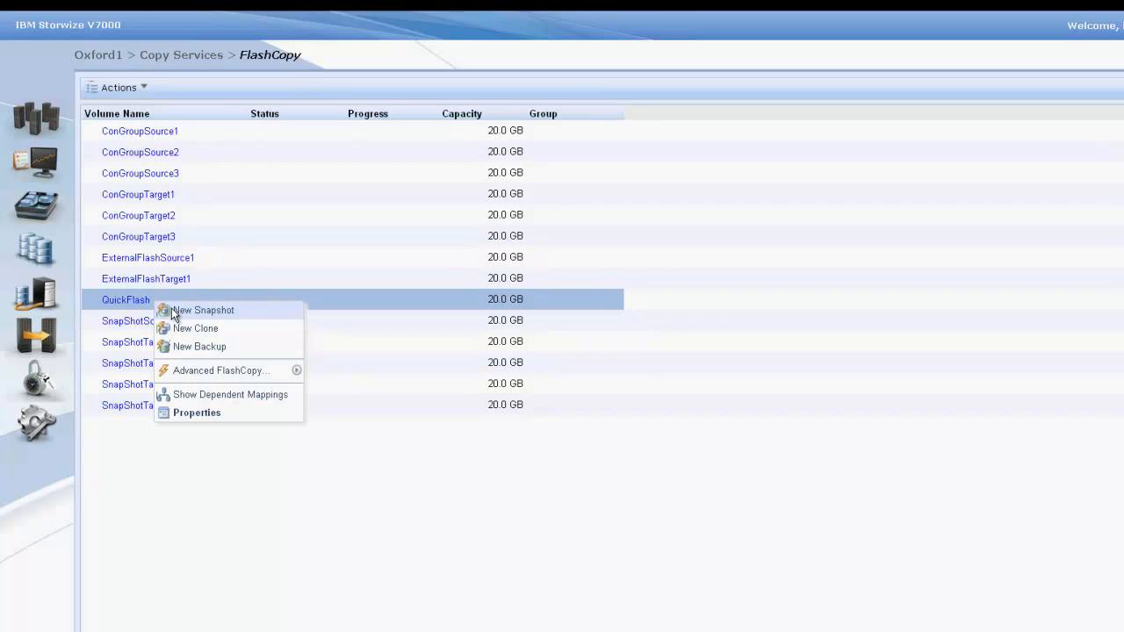
pyautogui.click(173, 312)
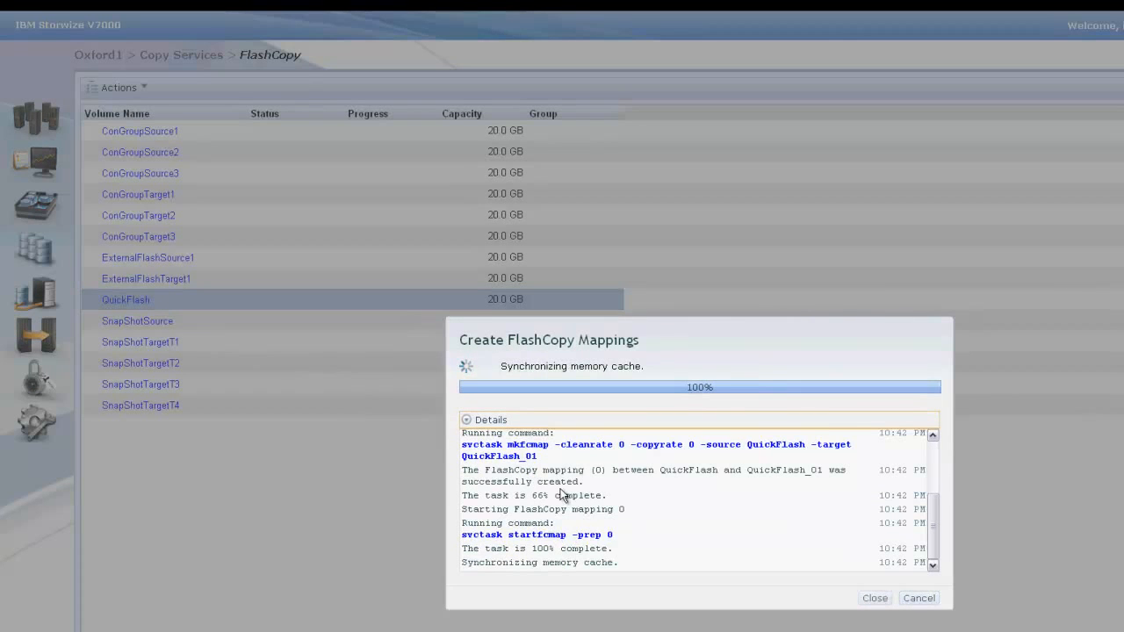
pyautogui.click(873, 599)
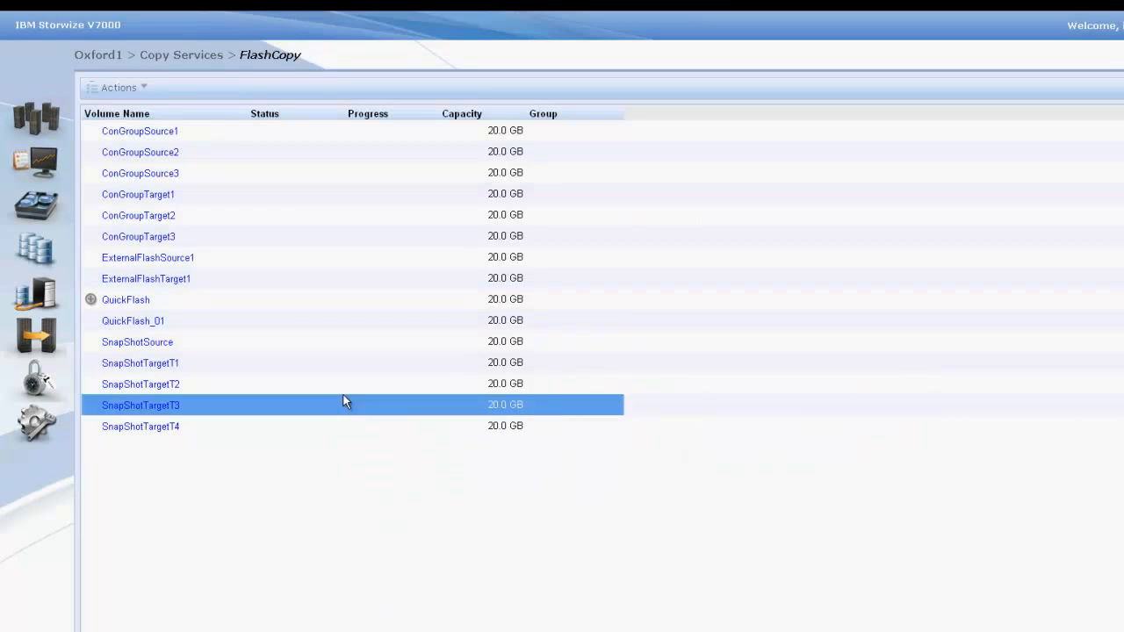
pyautogui.click(187, 323)
# Step: In FlashCopy Mappings, start a new mapping and add the pair SnapShotSource to SnapShotTargetT1
pyautogui.moveTo(60, 354)
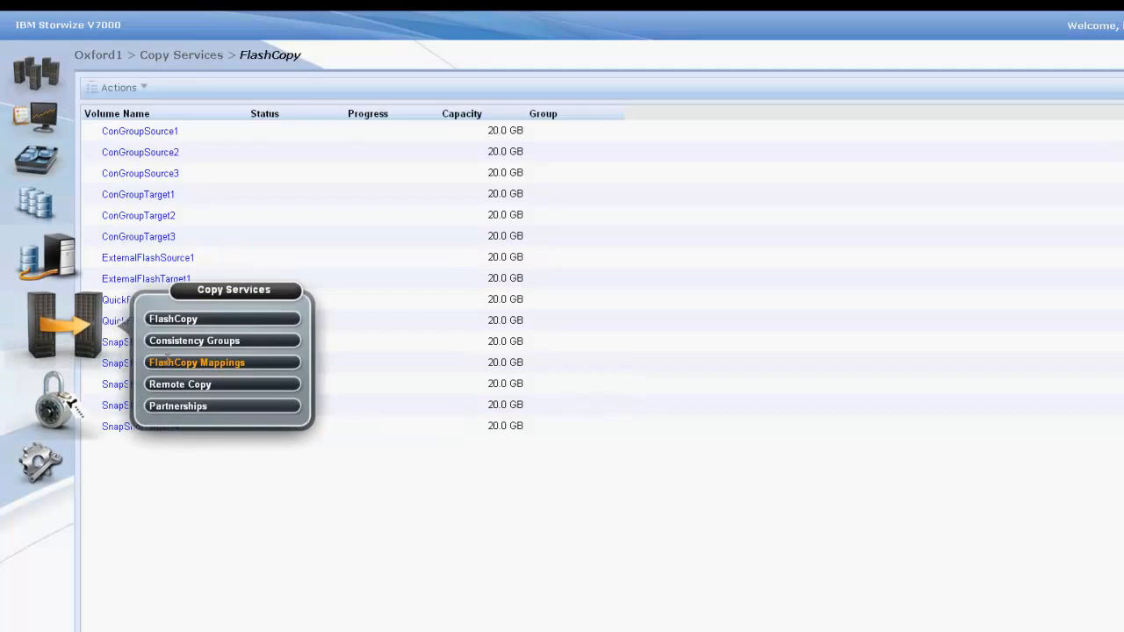
pyautogui.click(169, 364)
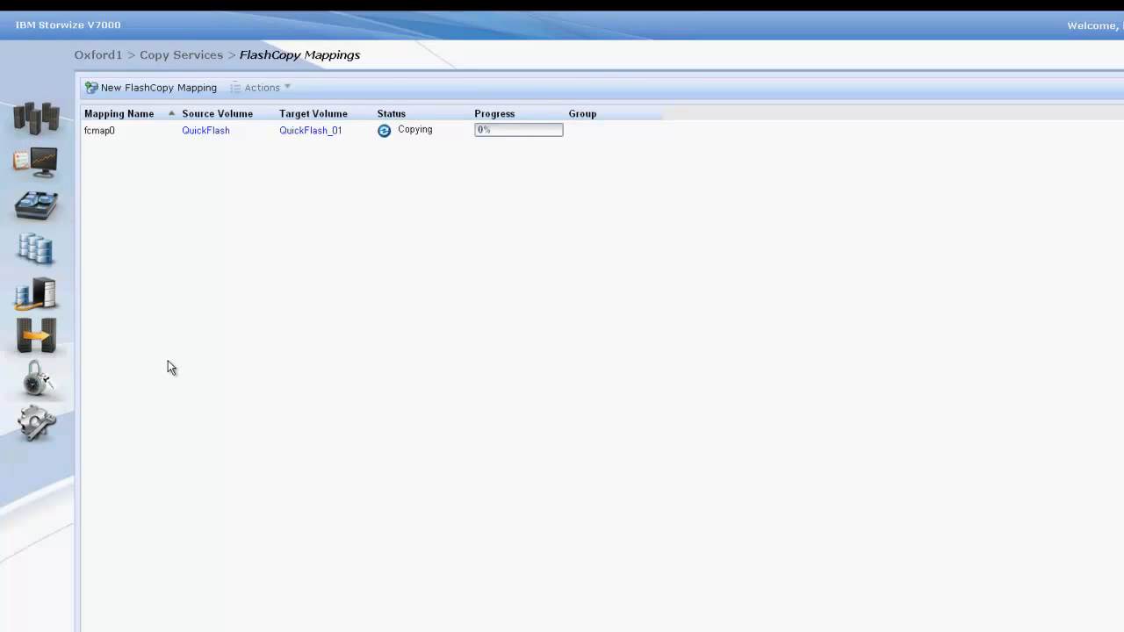
pyautogui.click(180, 97)
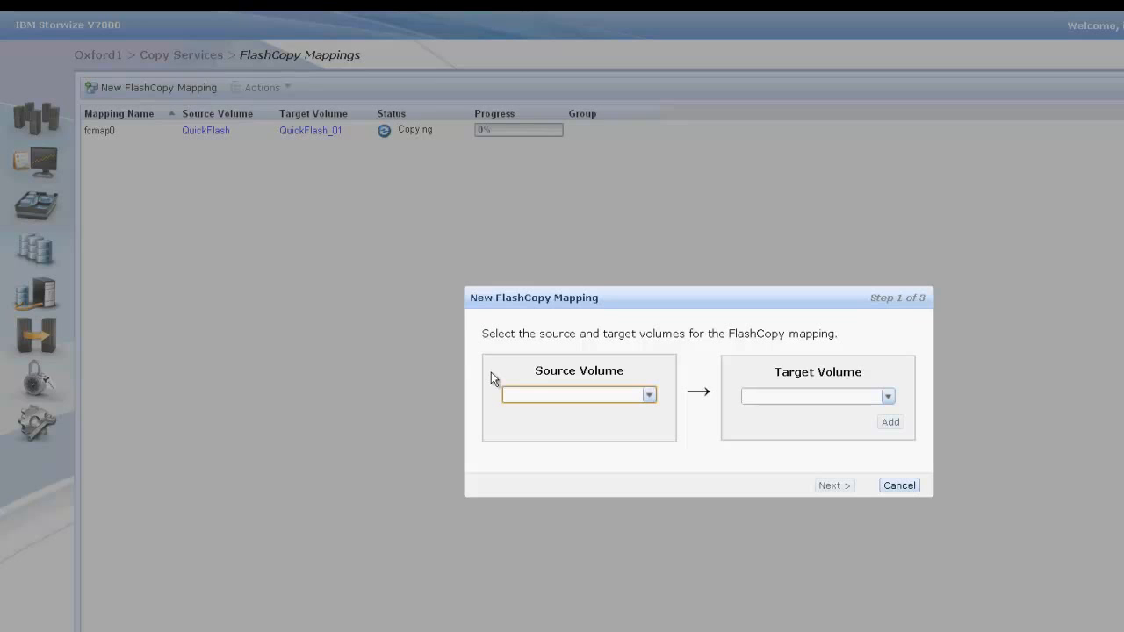
pyautogui.click(649, 396)
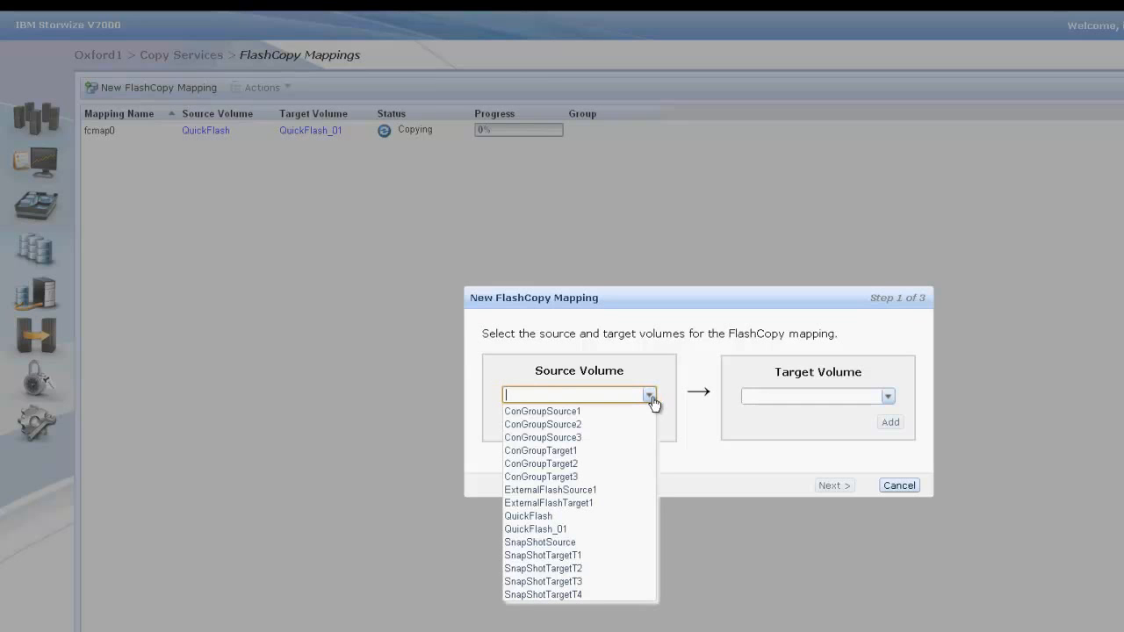
pyautogui.click(632, 542)
pyautogui.click(887, 396)
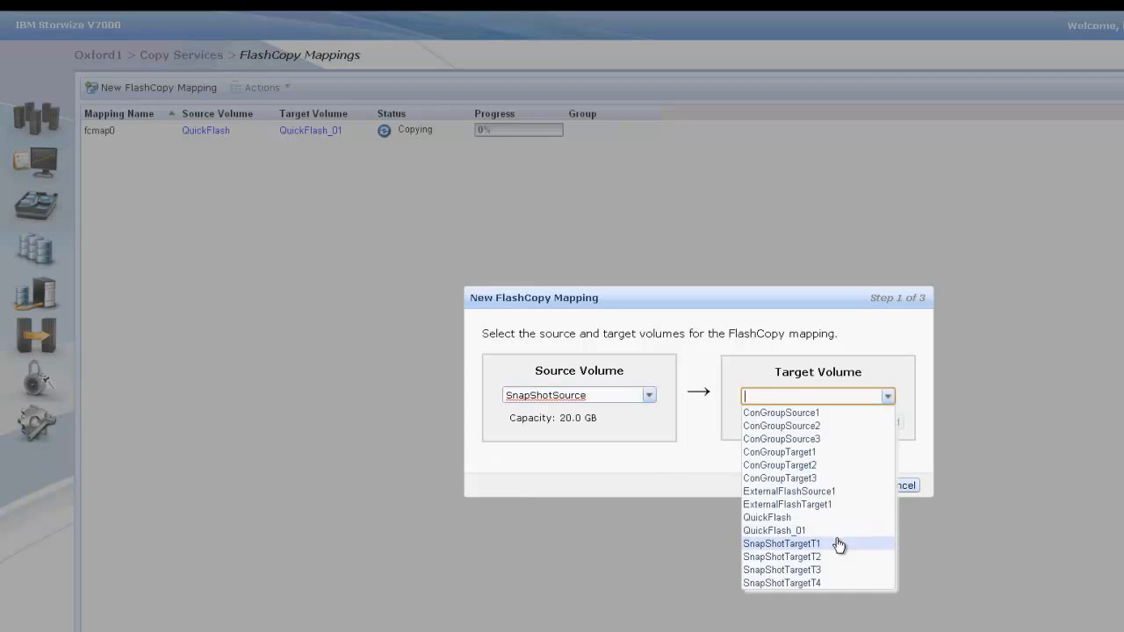
pyautogui.click(837, 544)
pyautogui.click(885, 422)
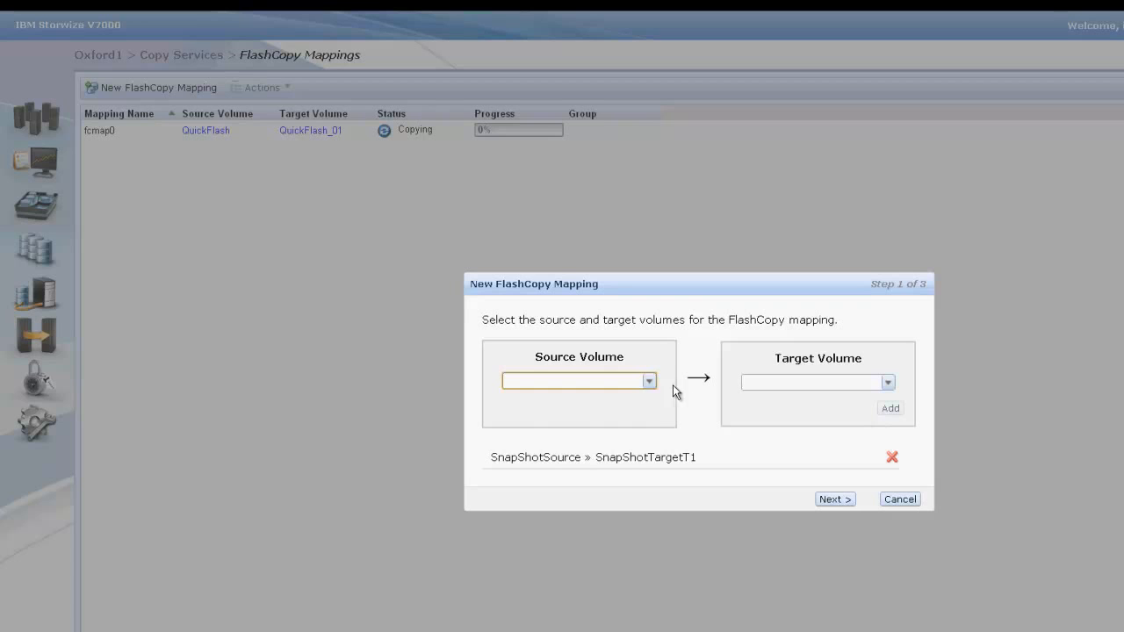
# Step: Add a second pair to the new mapping, with SnapShotSource as source and SnapShotTargetT2 as target
pyautogui.click(650, 382)
pyautogui.click(584, 530)
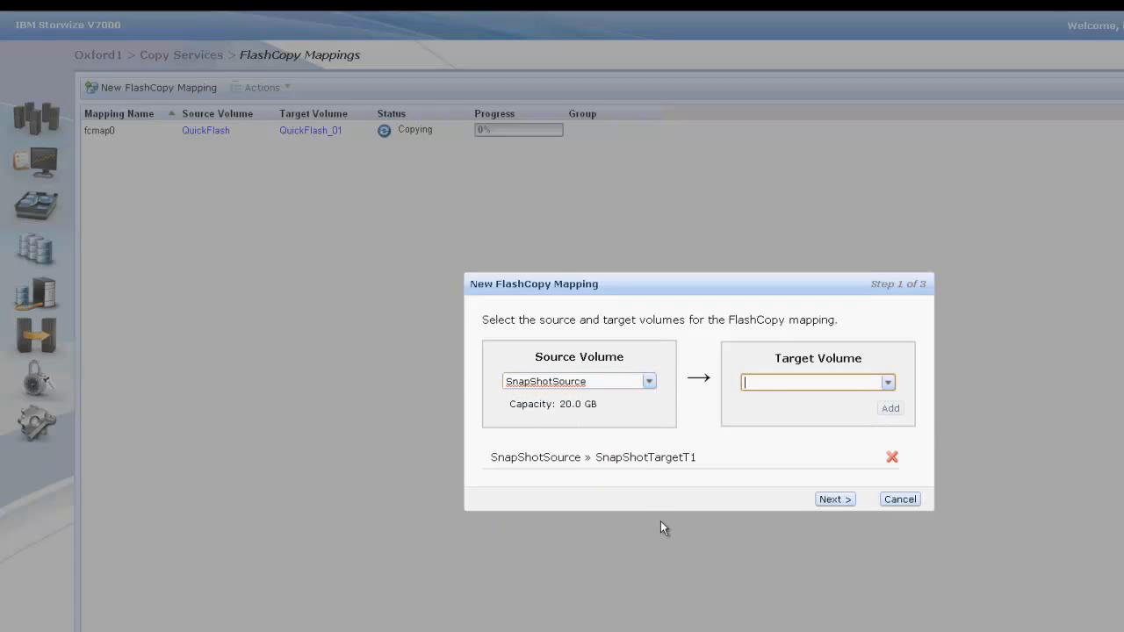
pyautogui.click(889, 384)
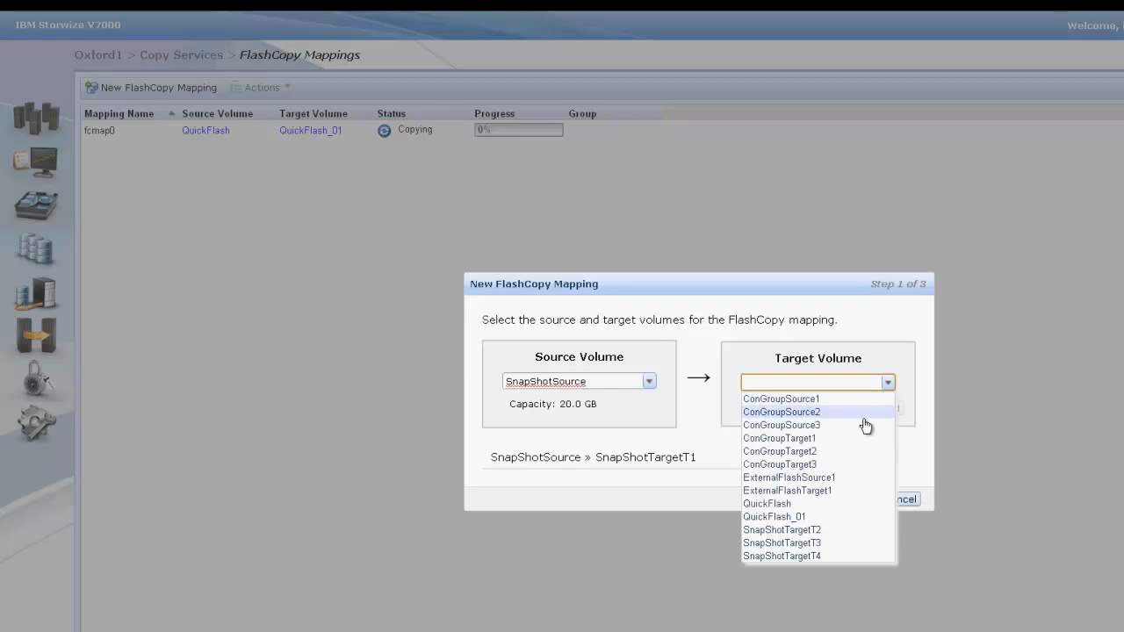
pyautogui.click(813, 530)
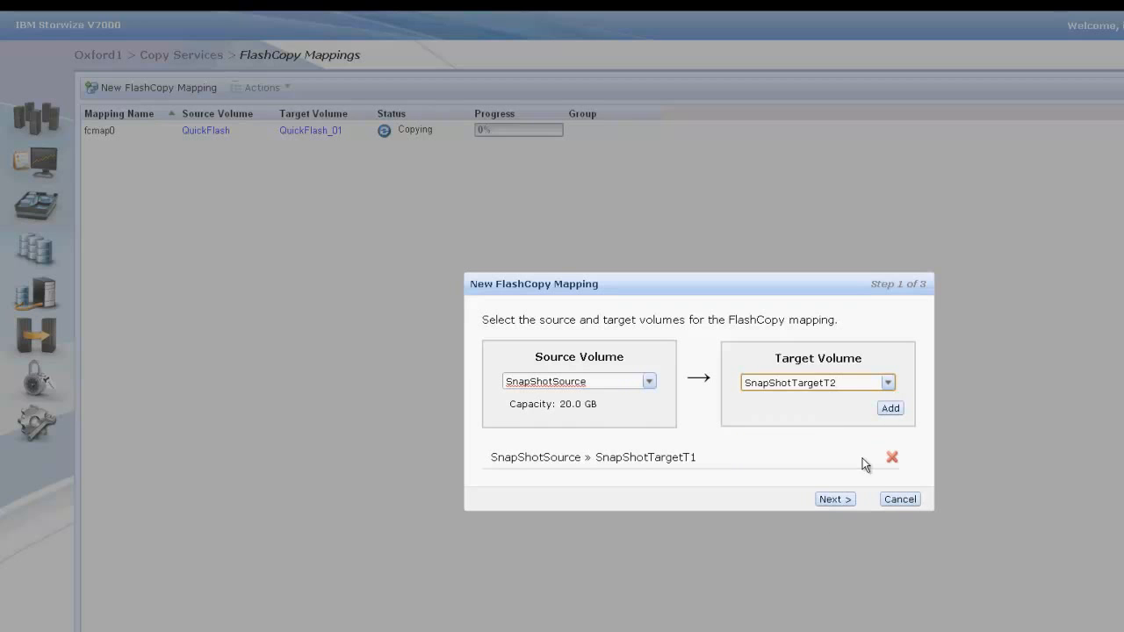
pyautogui.click(891, 409)
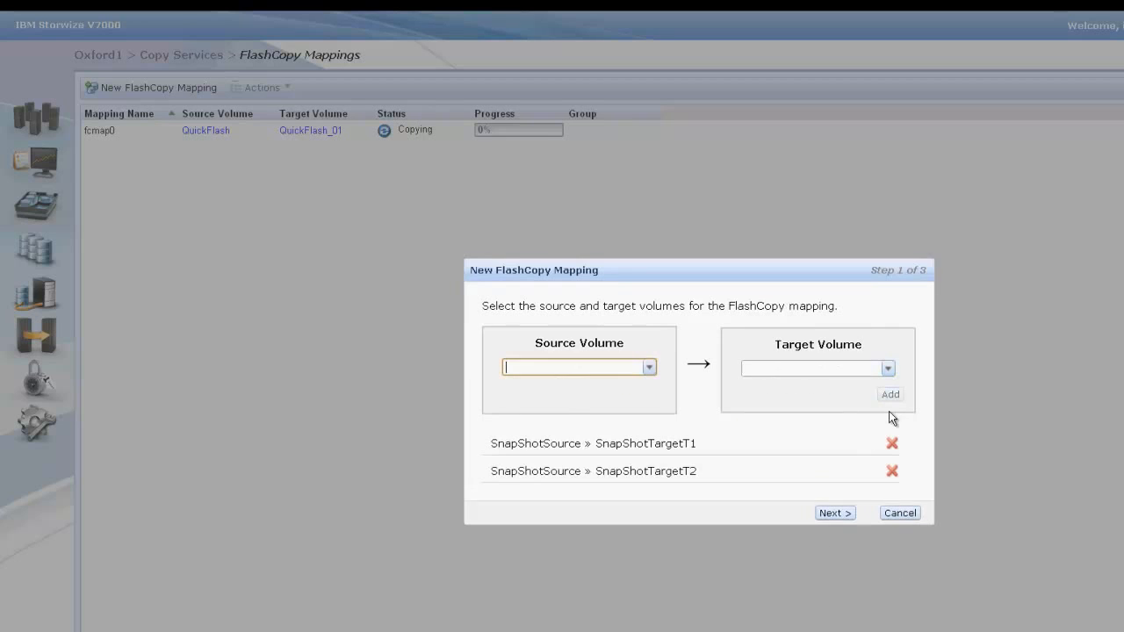
# Step: Add a third pair to the new mapping, with SnapShotSource as source and SnapShotTargetT3 as target
pyautogui.click(649, 368)
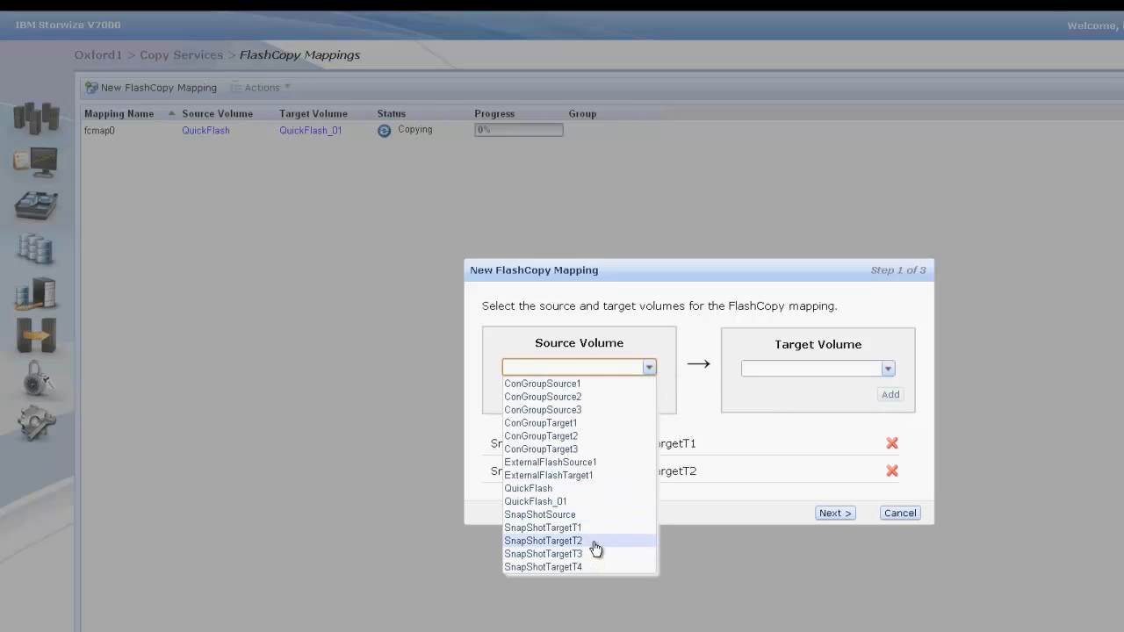
pyautogui.click(594, 515)
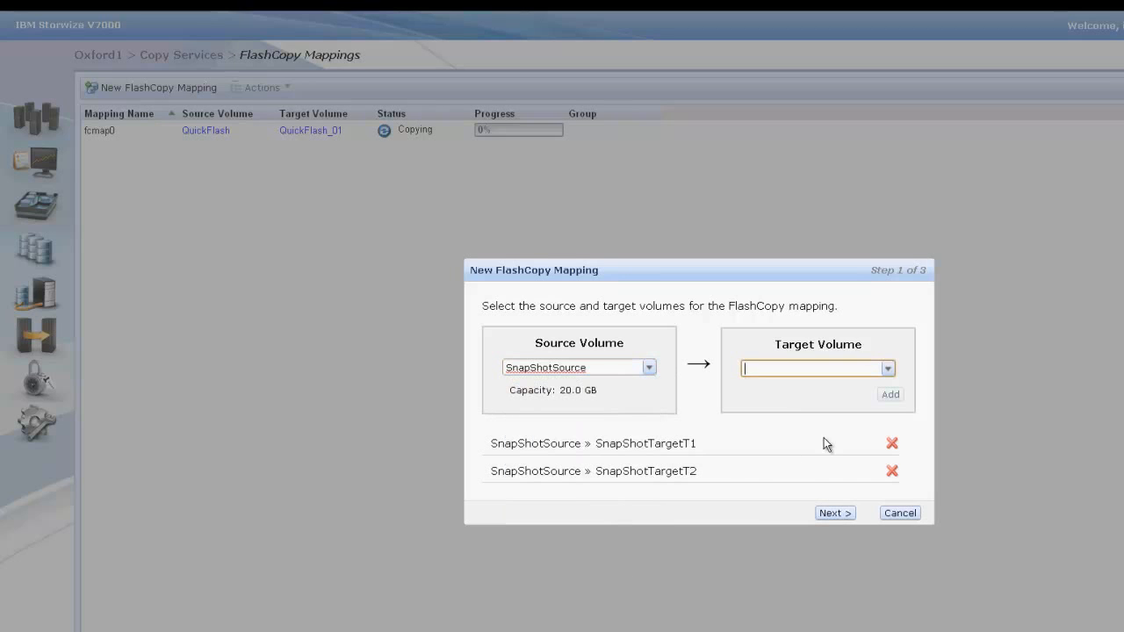
pyautogui.click(887, 369)
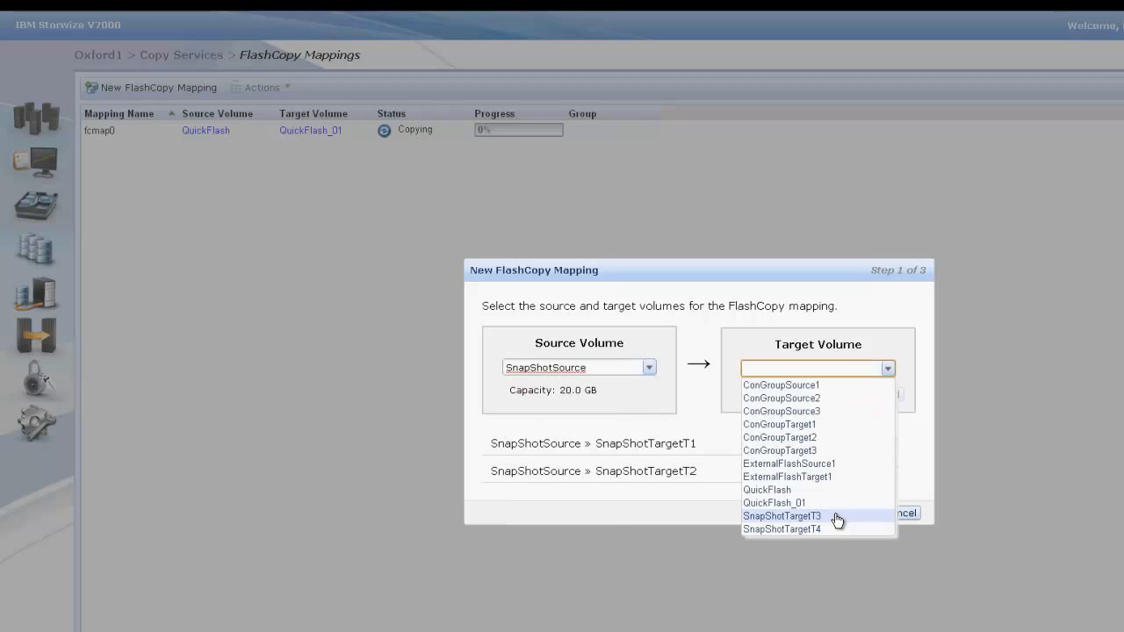
pyautogui.click(836, 516)
pyautogui.click(891, 396)
# Step: Add a fourth pair to the new mapping, with SnapShotSource as source and SnapShotTargetT4 as target
pyautogui.click(650, 355)
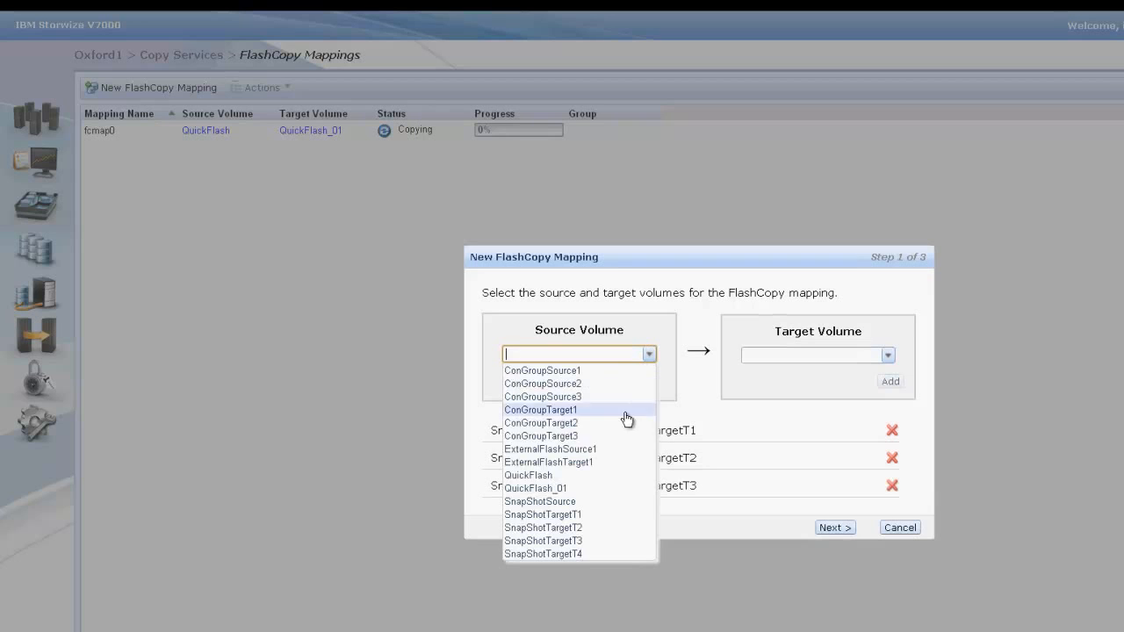
pyautogui.click(596, 501)
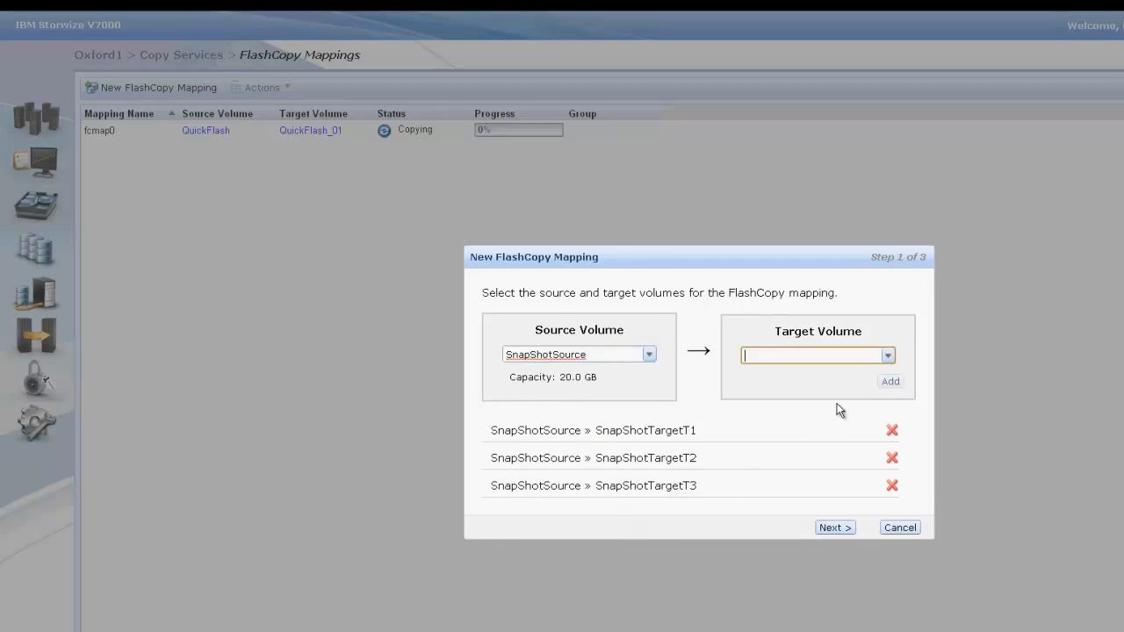
pyautogui.click(890, 357)
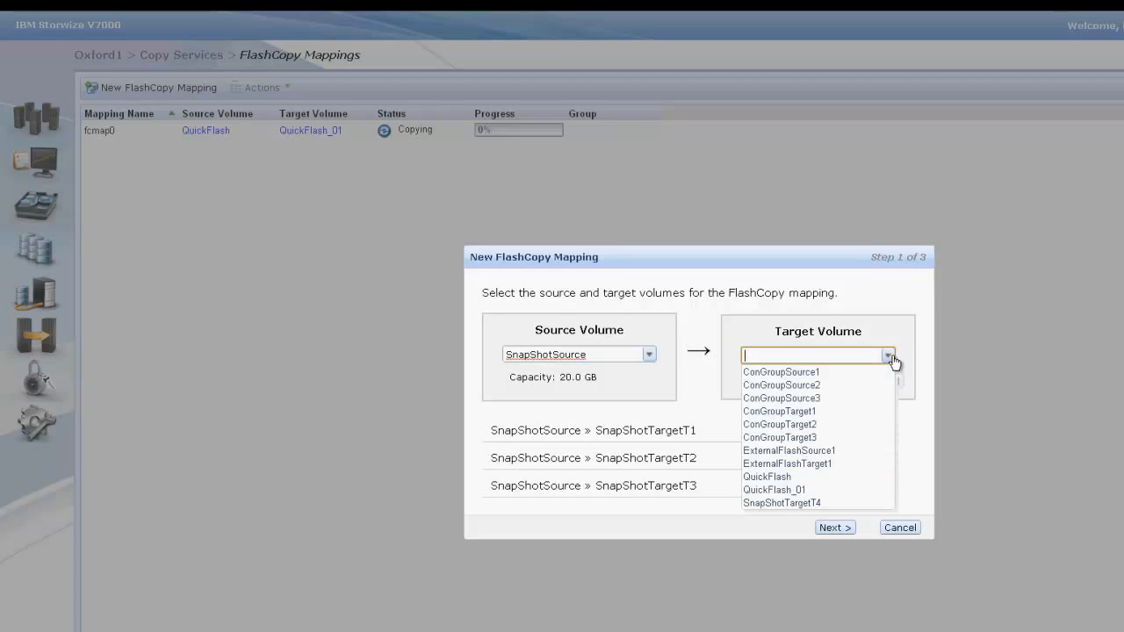
pyautogui.click(821, 502)
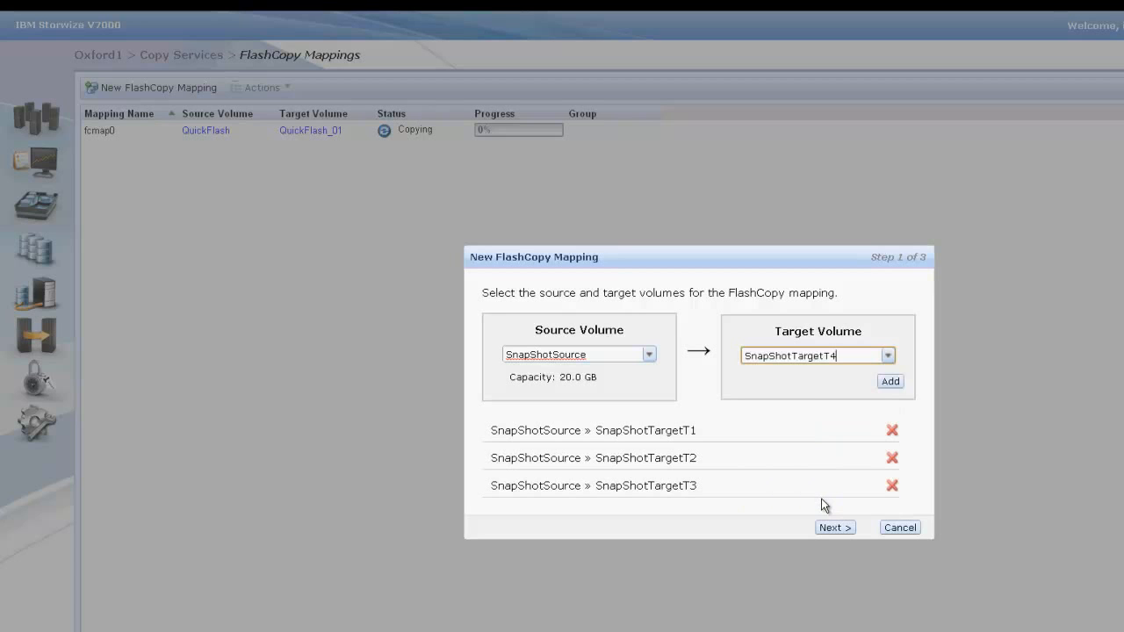
pyautogui.click(890, 382)
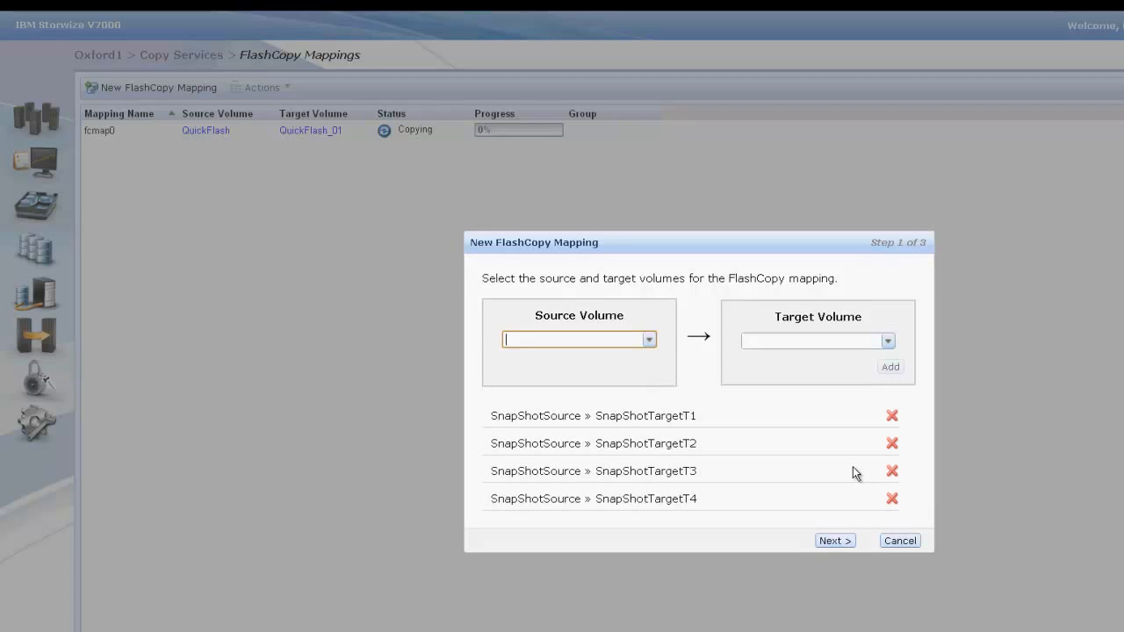
# Step: Create the listed mappings with the Snapshot preset, without adding them to a consistency group
pyautogui.click(831, 540)
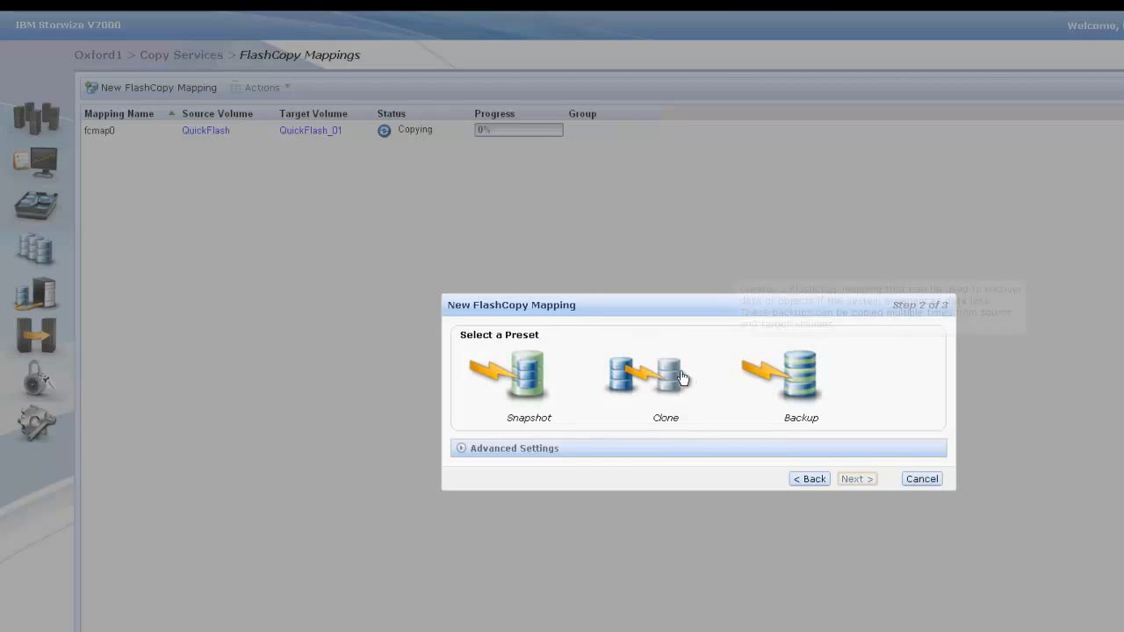
pyautogui.click(534, 376)
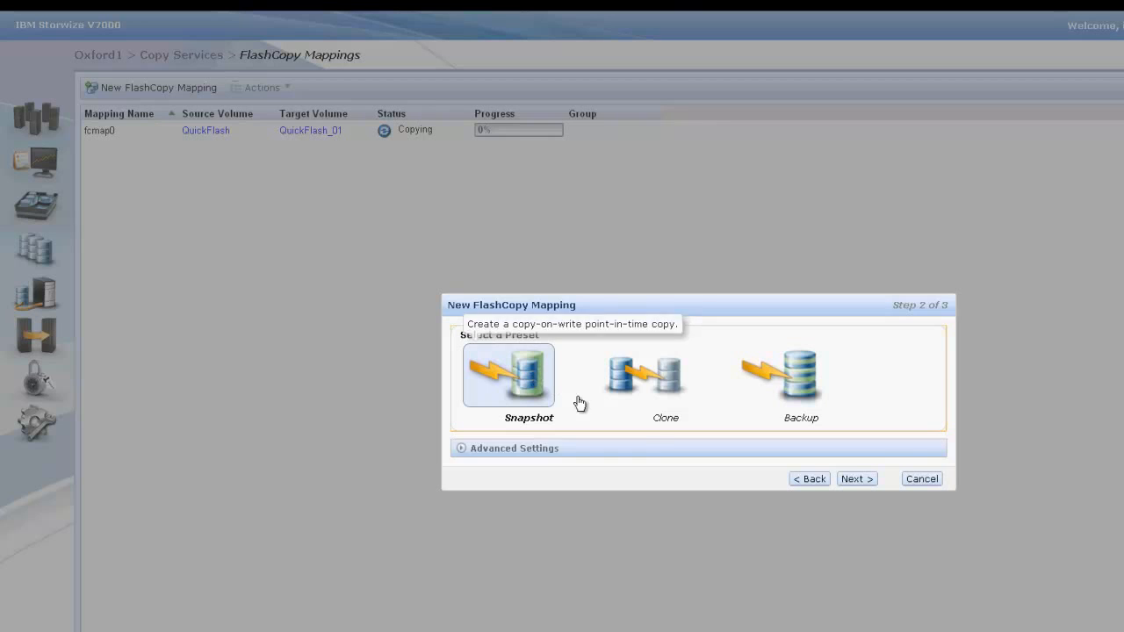
pyautogui.click(854, 480)
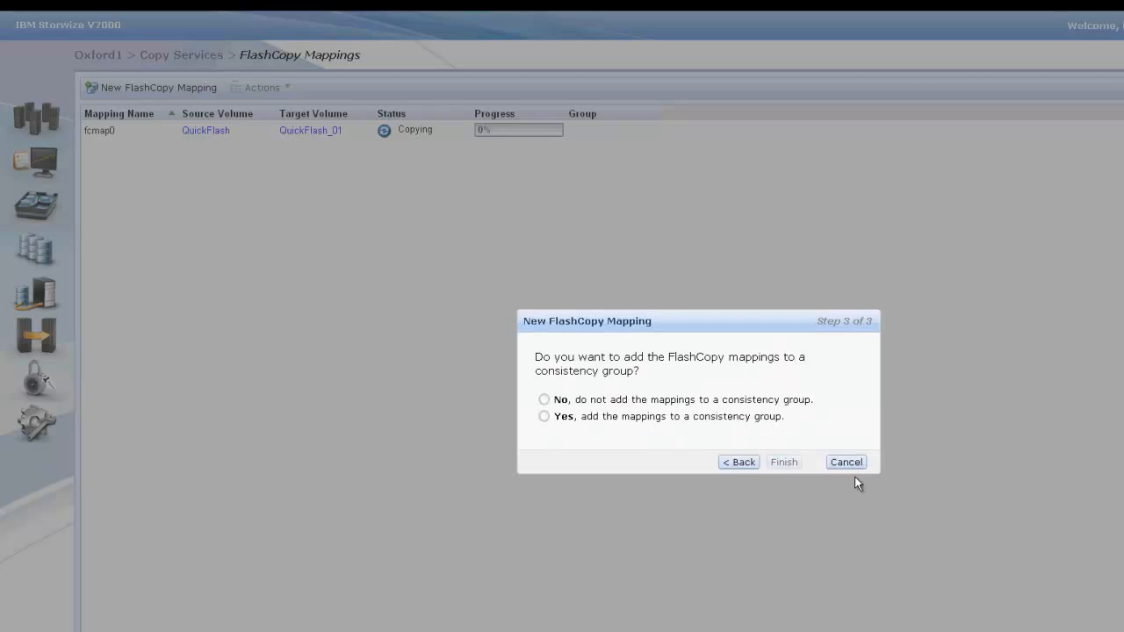
pyautogui.click(545, 399)
pyautogui.click(785, 463)
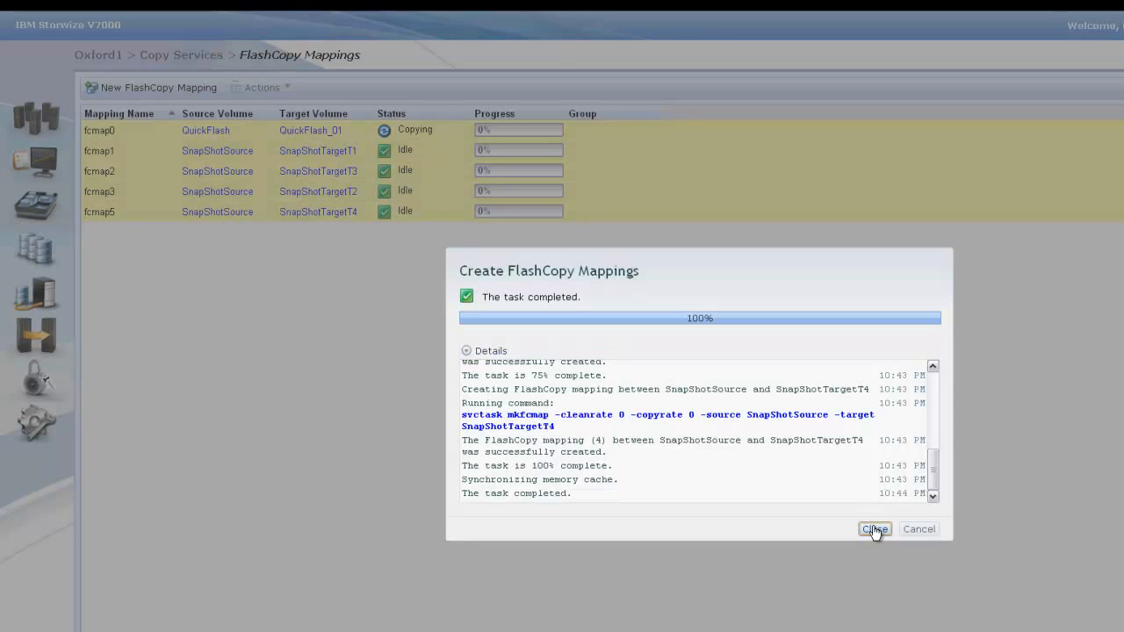
pyautogui.click(874, 530)
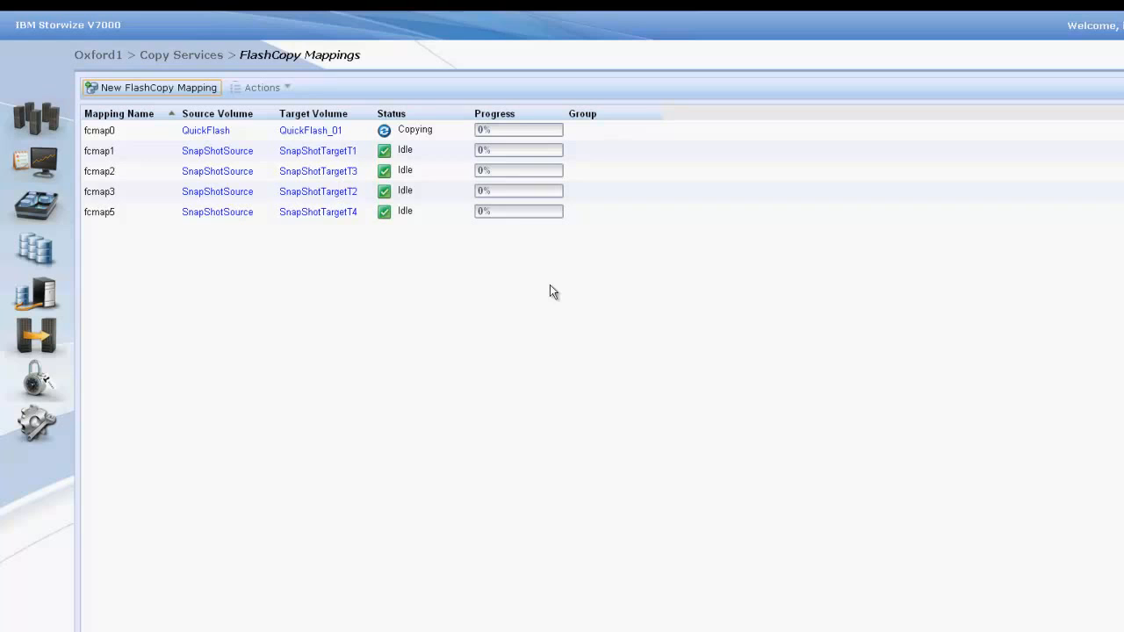
# Step: Start the FlashCopy mapping fcmap1 from SnapShotSource to SnapShotTargetT1 and close the task window
pyautogui.rightClick(349, 157)
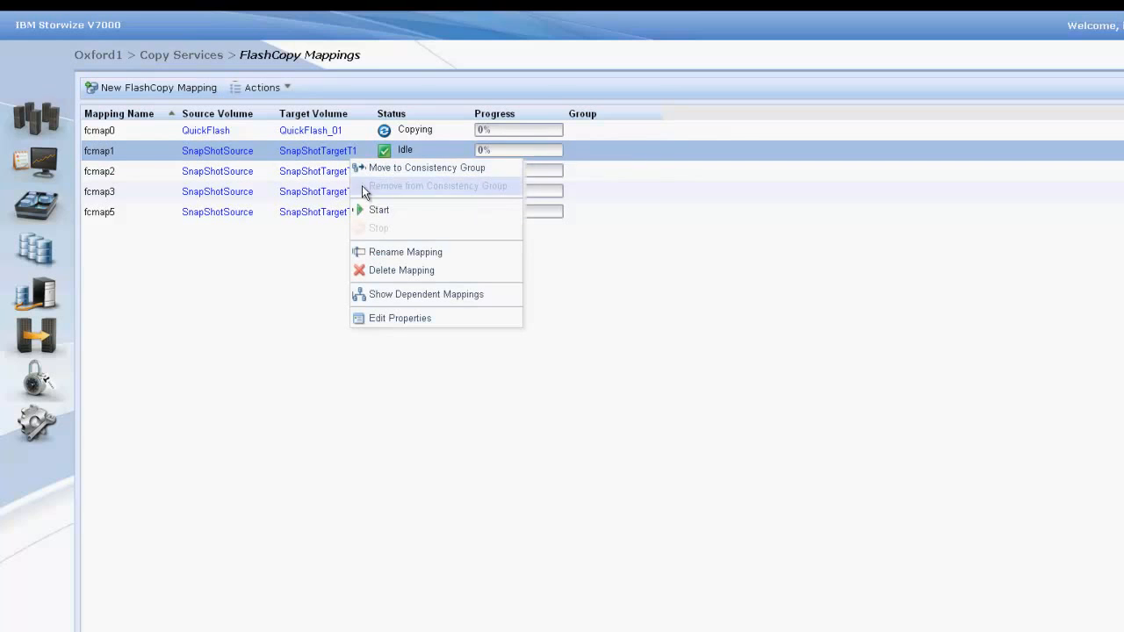
pyautogui.click(370, 212)
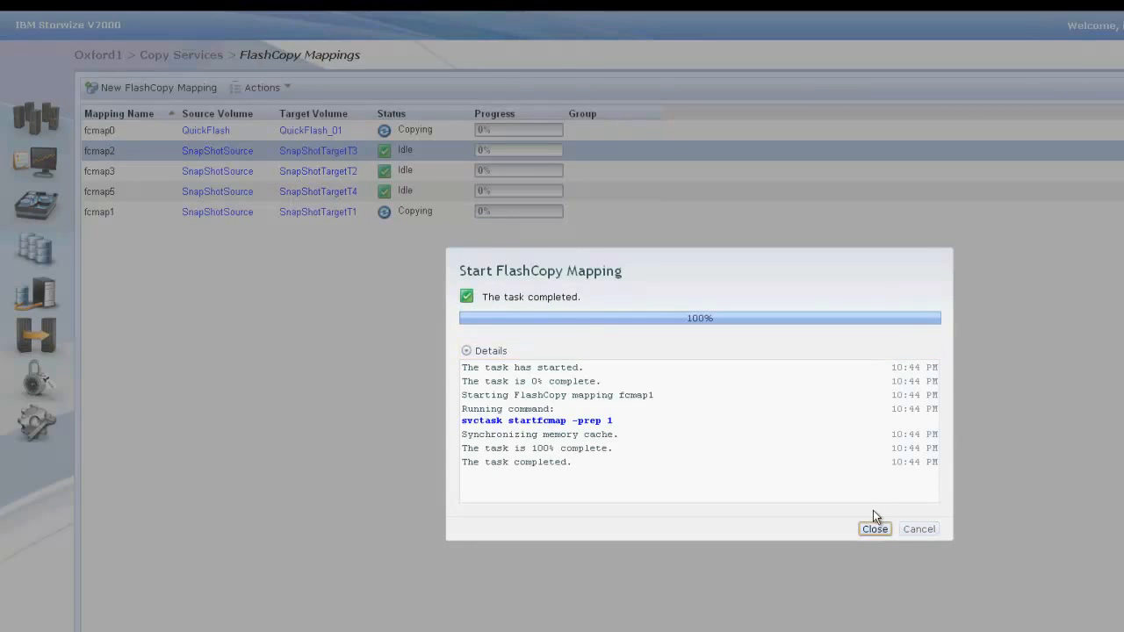
pyautogui.click(875, 529)
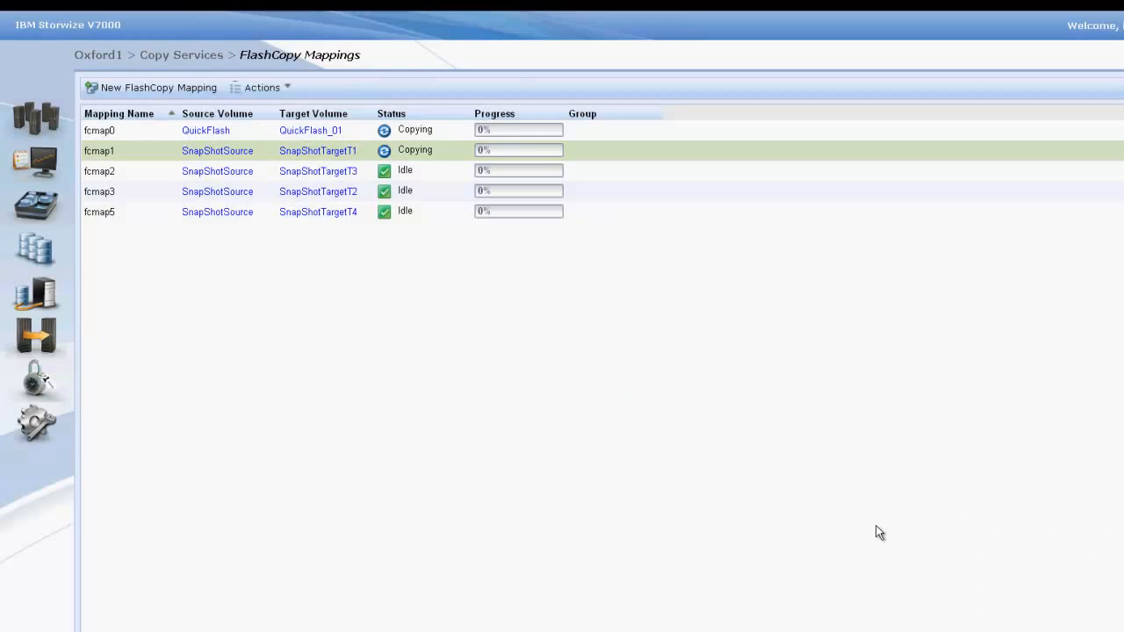
# Step: Start the FlashCopy mapping fcmap3 from SnapShotSource to SnapShotTargetT2 and close the task window
pyautogui.rightClick(339, 192)
pyautogui.click(368, 242)
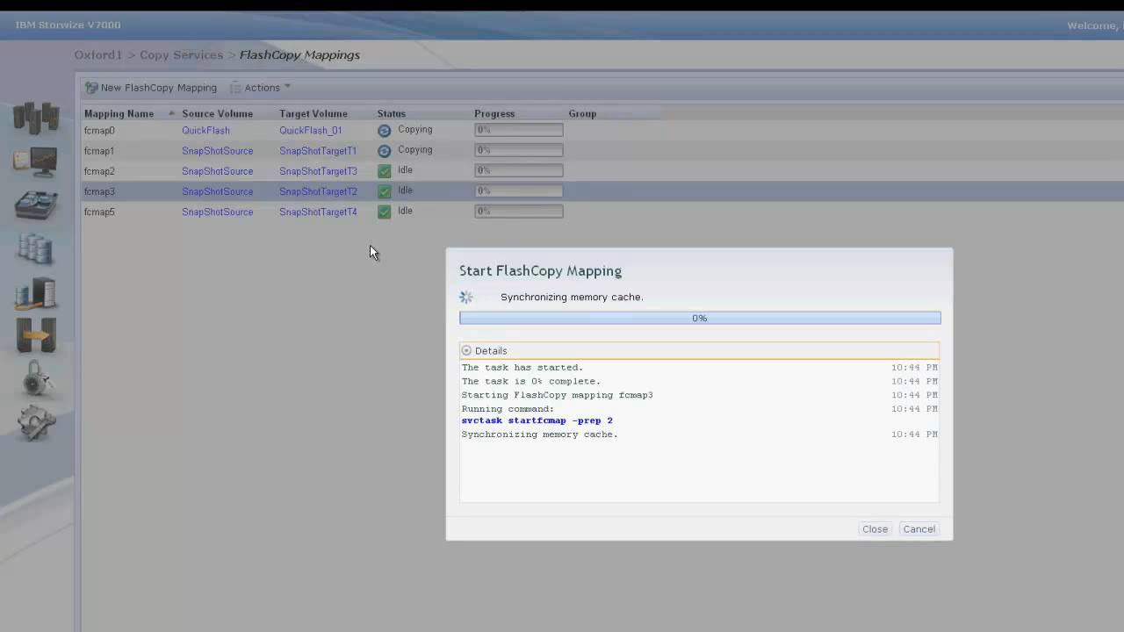
pyautogui.click(875, 529)
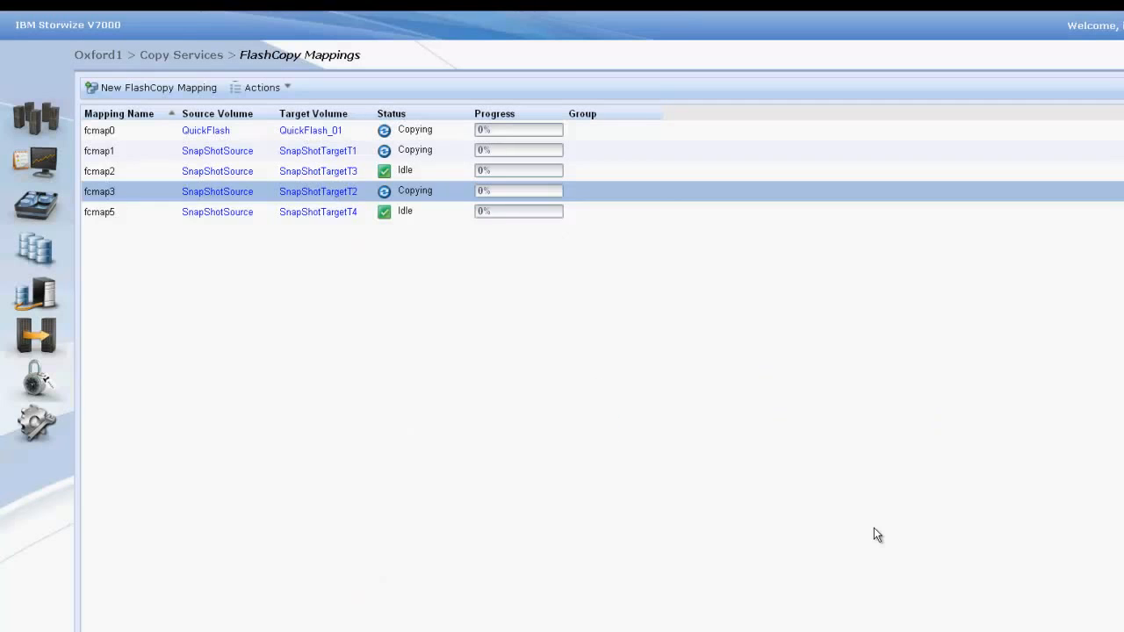
# Step: Start the FlashCopy mapping fcmap2 from SnapShotSource to SnapShotTargetT3 and close the task window
pyautogui.rightClick(317, 167)
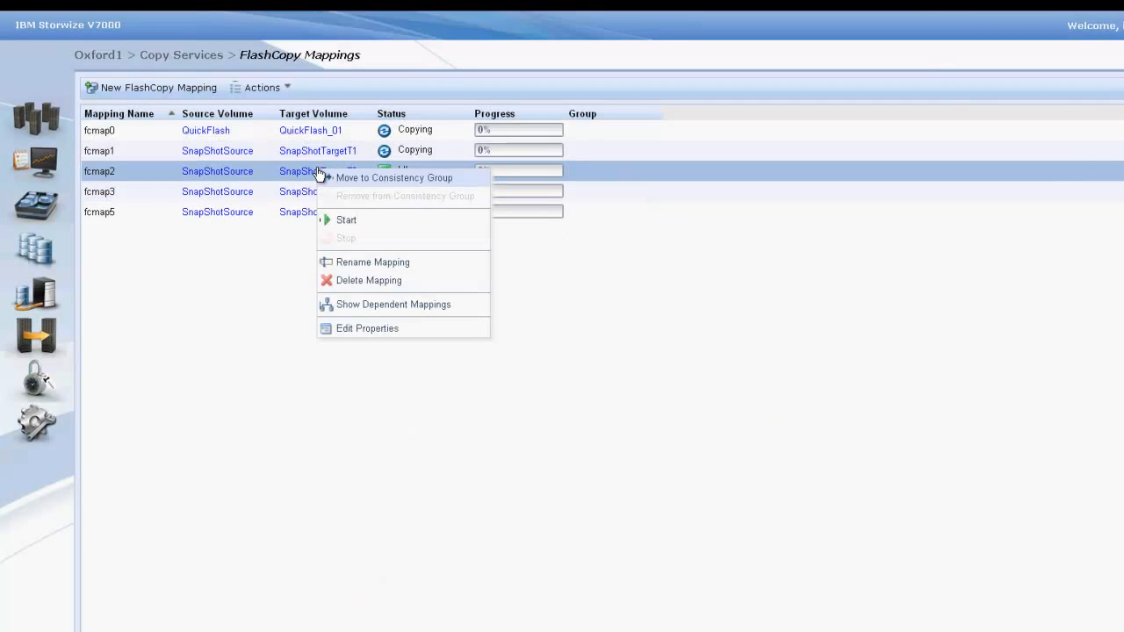
pyautogui.click(344, 221)
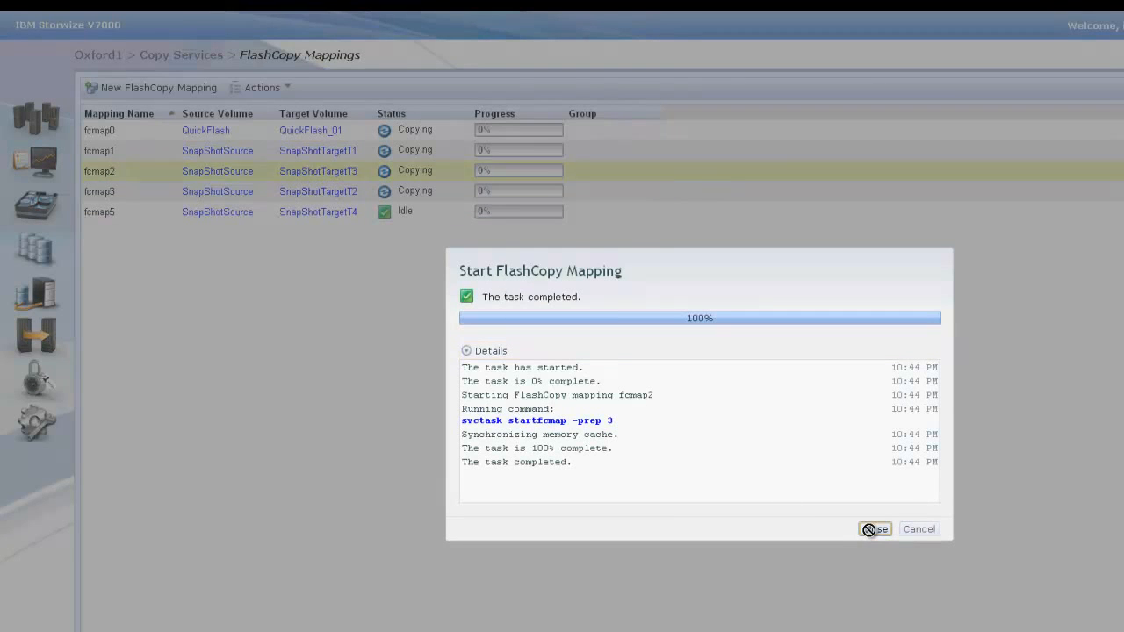
pyautogui.click(871, 531)
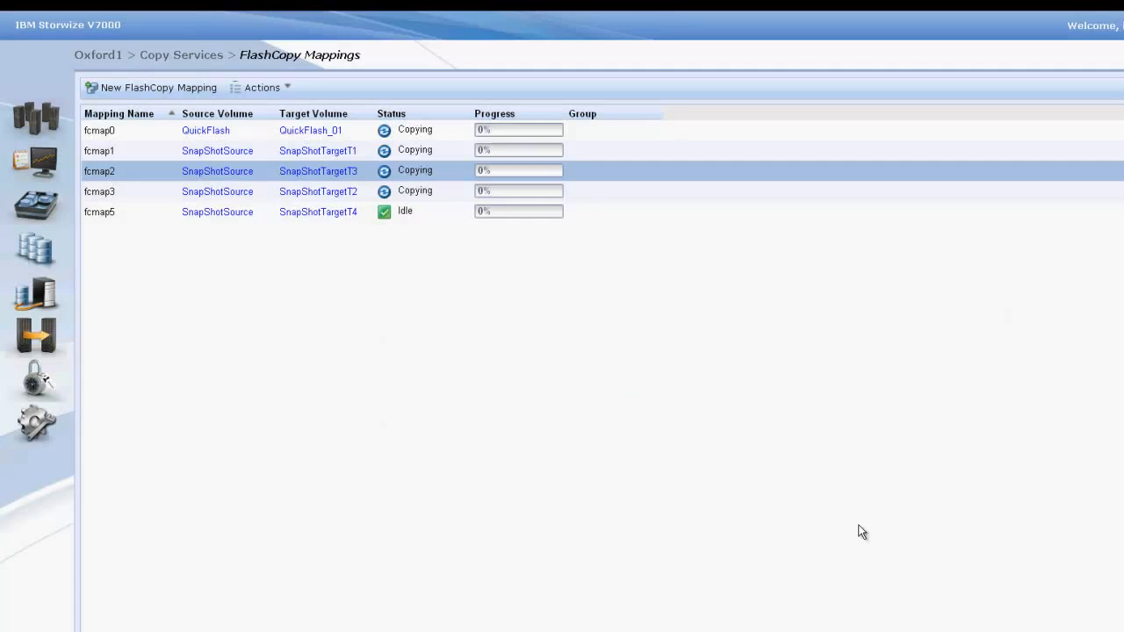
# Step: Start the FlashCopy mapping fcmap5 from SnapShotSource to SnapShotTargetT4 and close the task window
pyautogui.click(318, 225)
pyautogui.rightClick(319, 225)
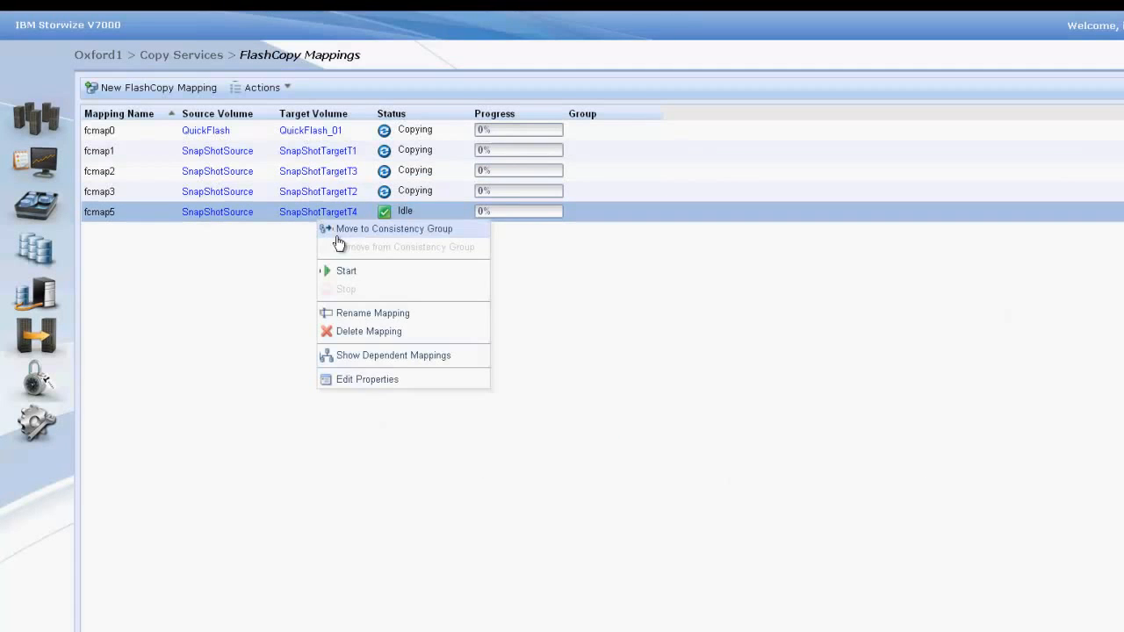
pyautogui.click(353, 269)
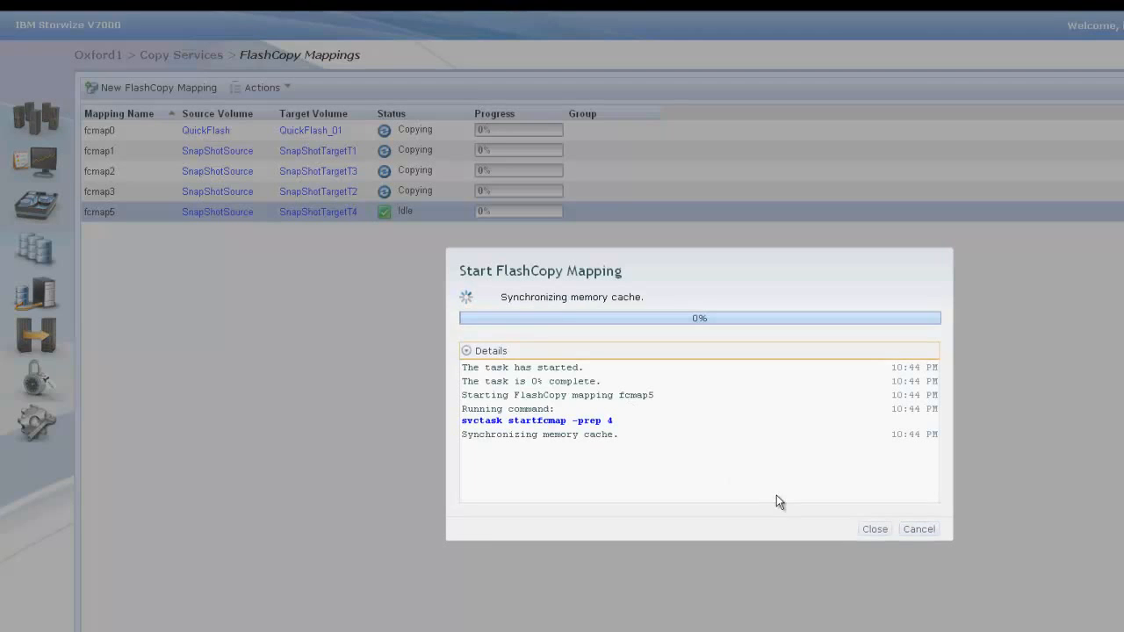
pyautogui.click(874, 531)
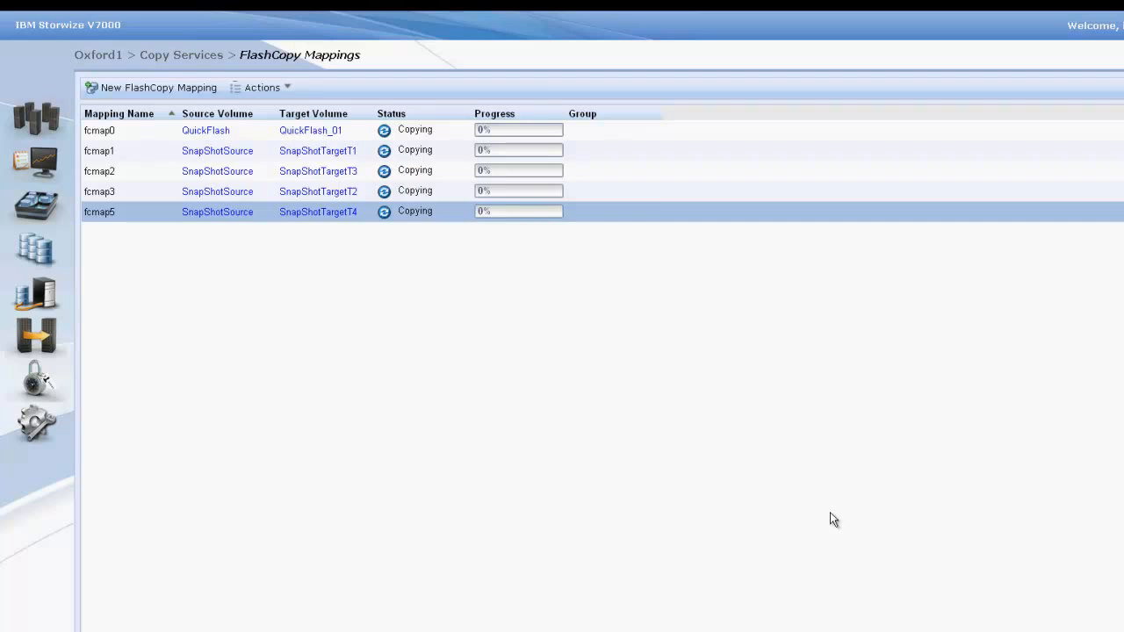
# Step: List a new reverse FlashCopy mapping with SnapShotTargetT2 as source and SnapShotSource as target, dismissing the warning
pyautogui.keyDown('ctrl'); pyautogui.click(345, 199); pyautogui.keyUp('ctrl')
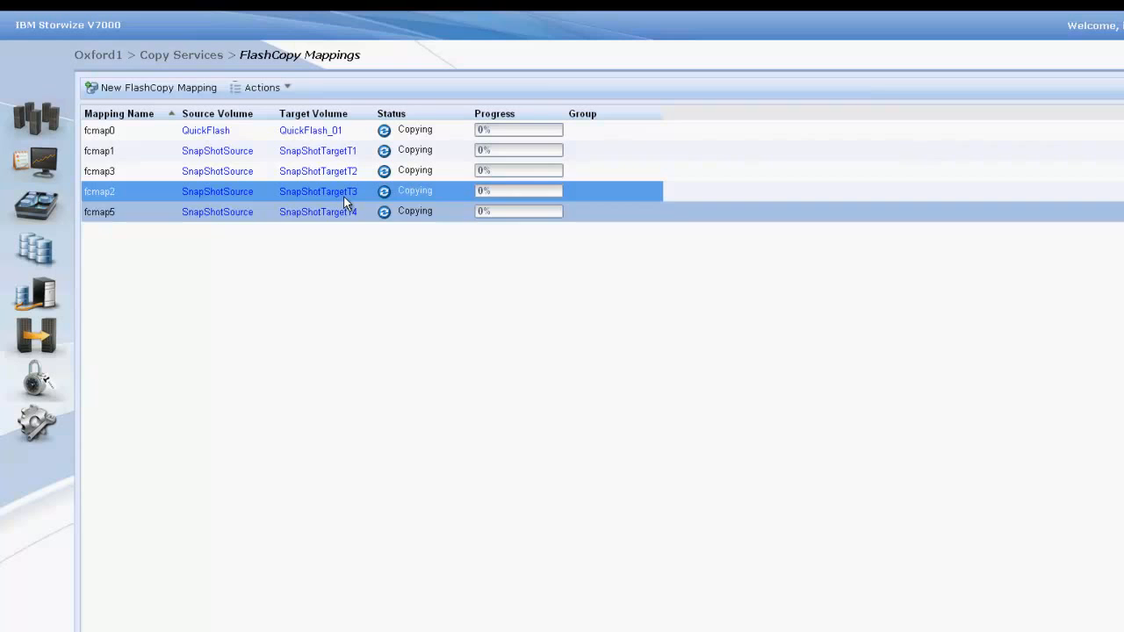
pyautogui.click(211, 90)
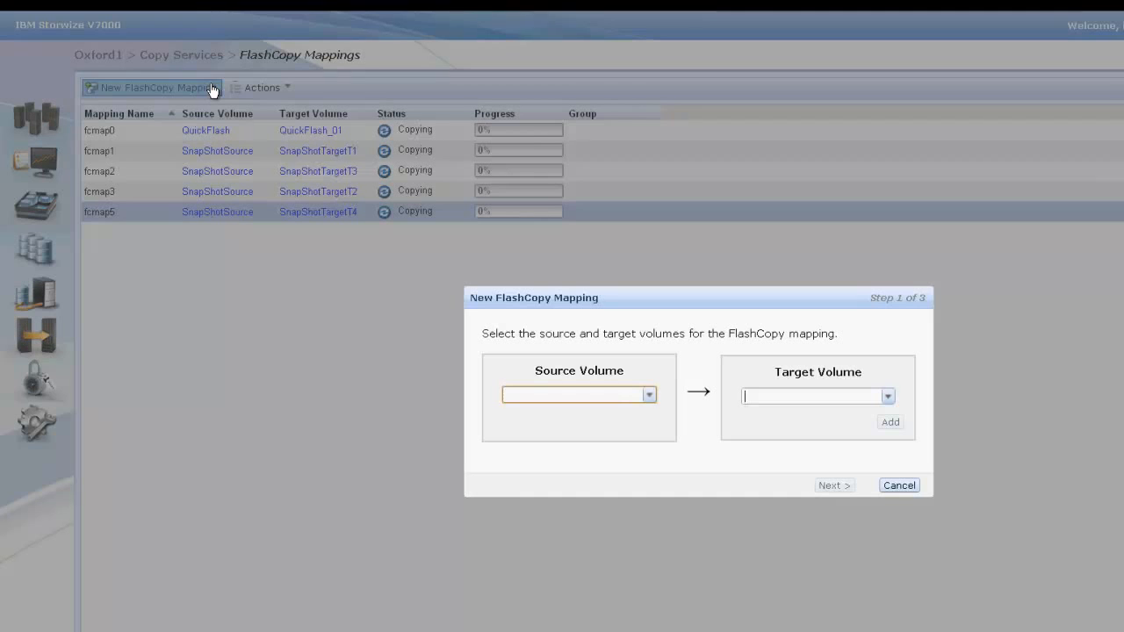
pyautogui.click(650, 397)
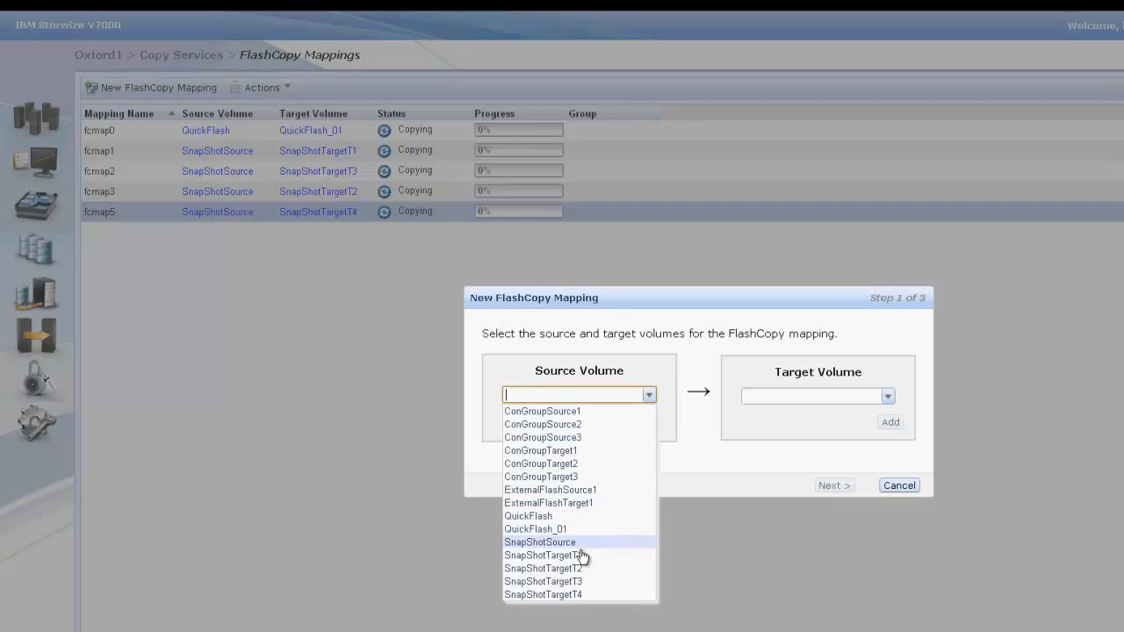
pyautogui.click(527, 569)
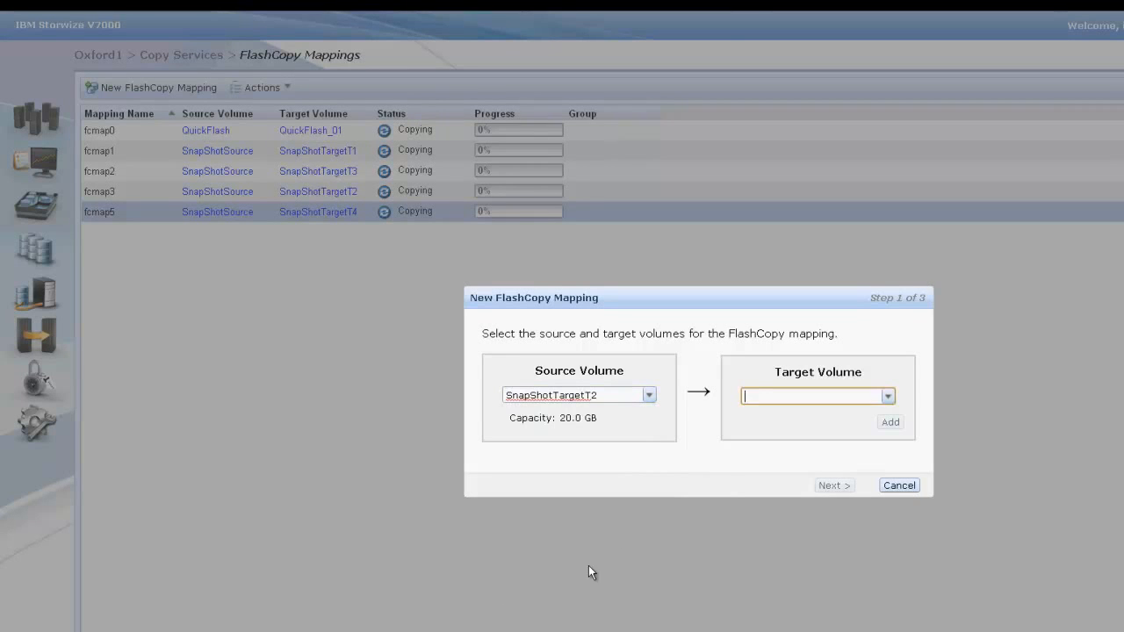
pyautogui.click(888, 399)
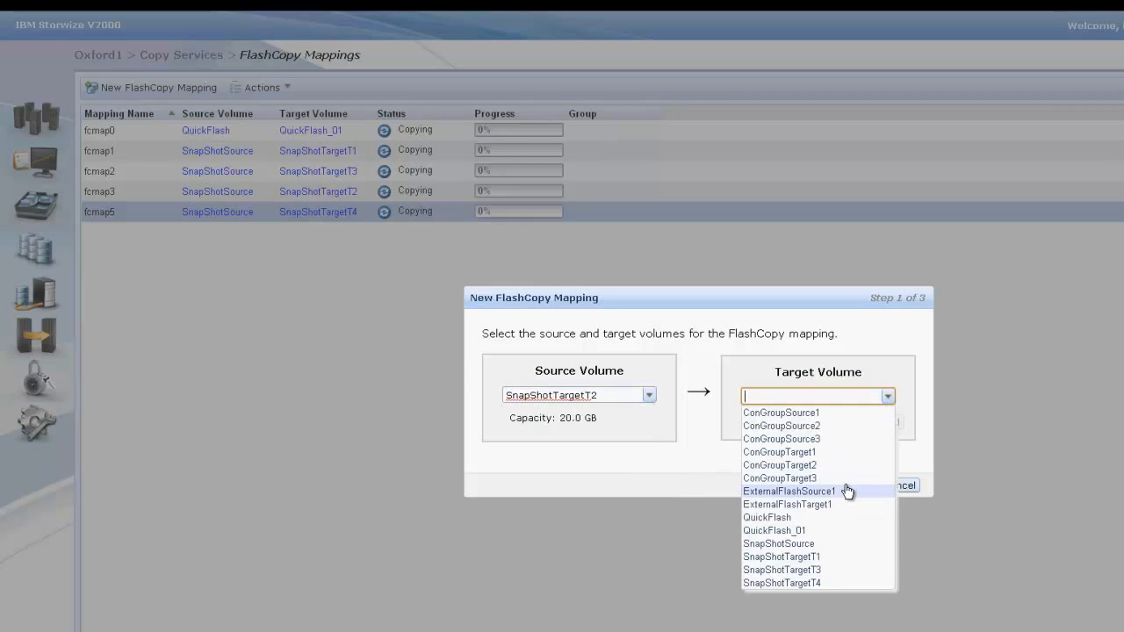
pyautogui.click(831, 544)
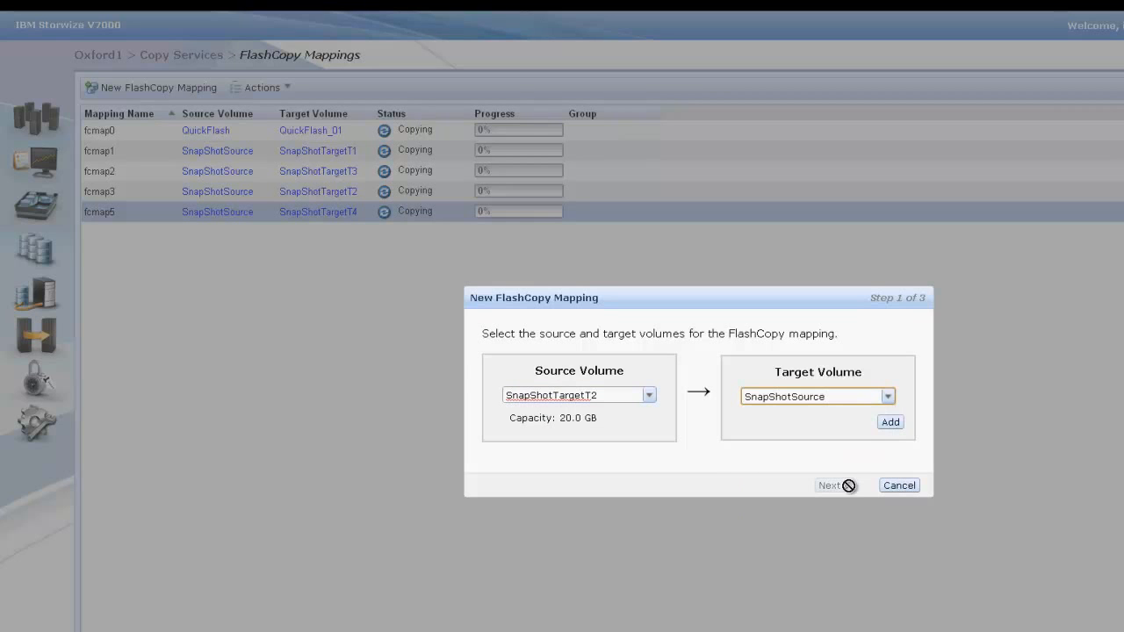
pyautogui.click(890, 423)
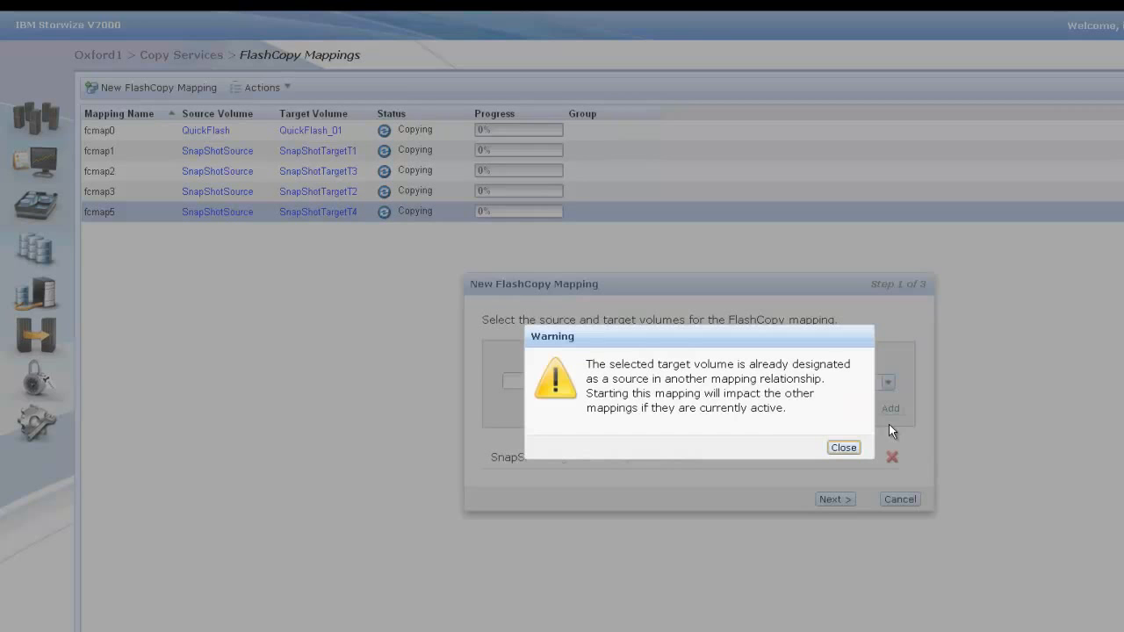
pyautogui.click(844, 449)
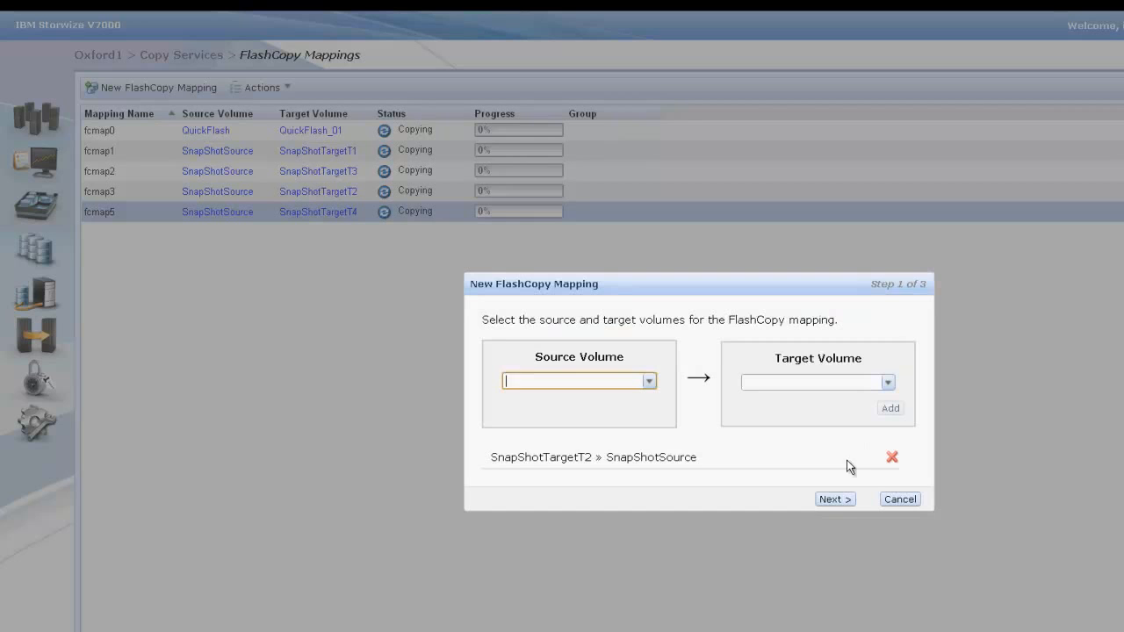
# Step: Create the listed reverse mapping with the Clone preset, without adding it to a consistency group, and close the task window
pyautogui.click(848, 503)
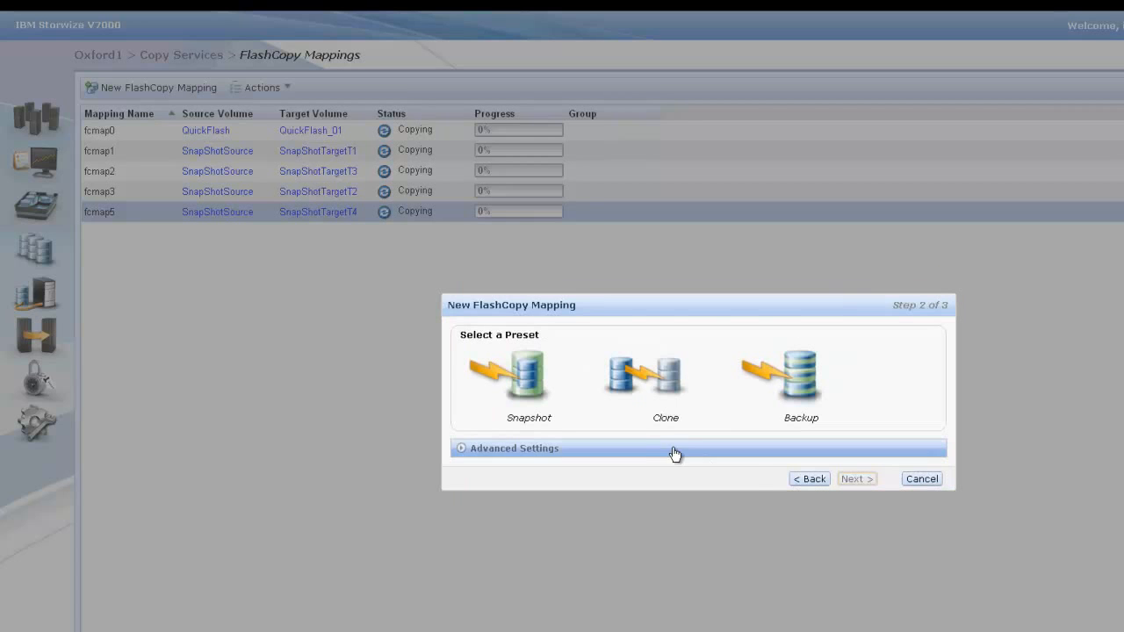
pyautogui.click(537, 389)
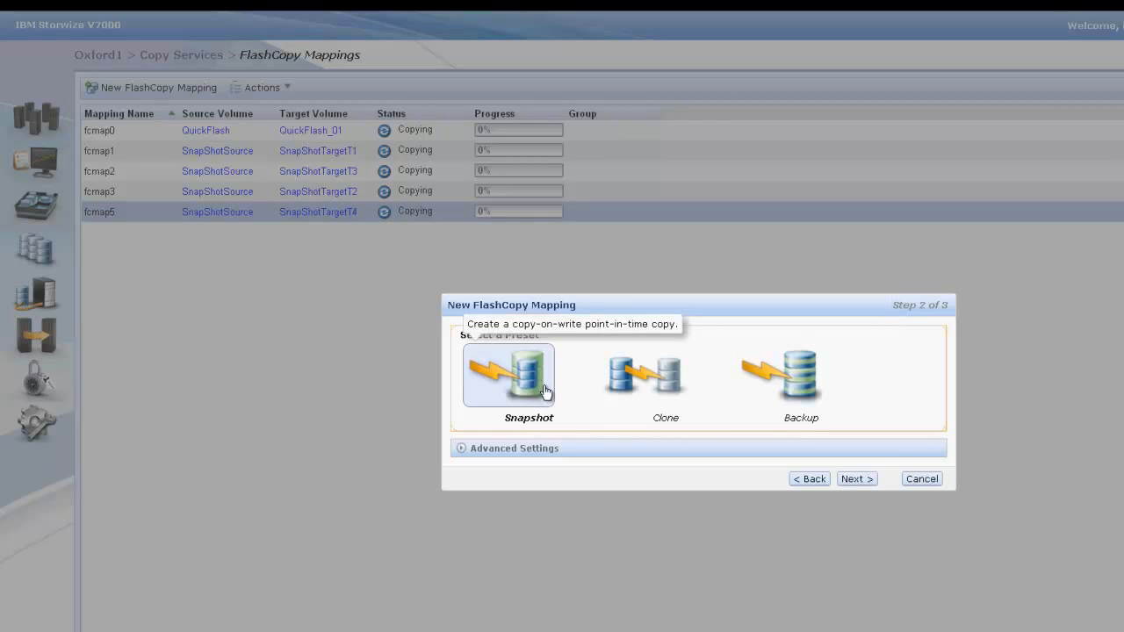
pyautogui.click(659, 410)
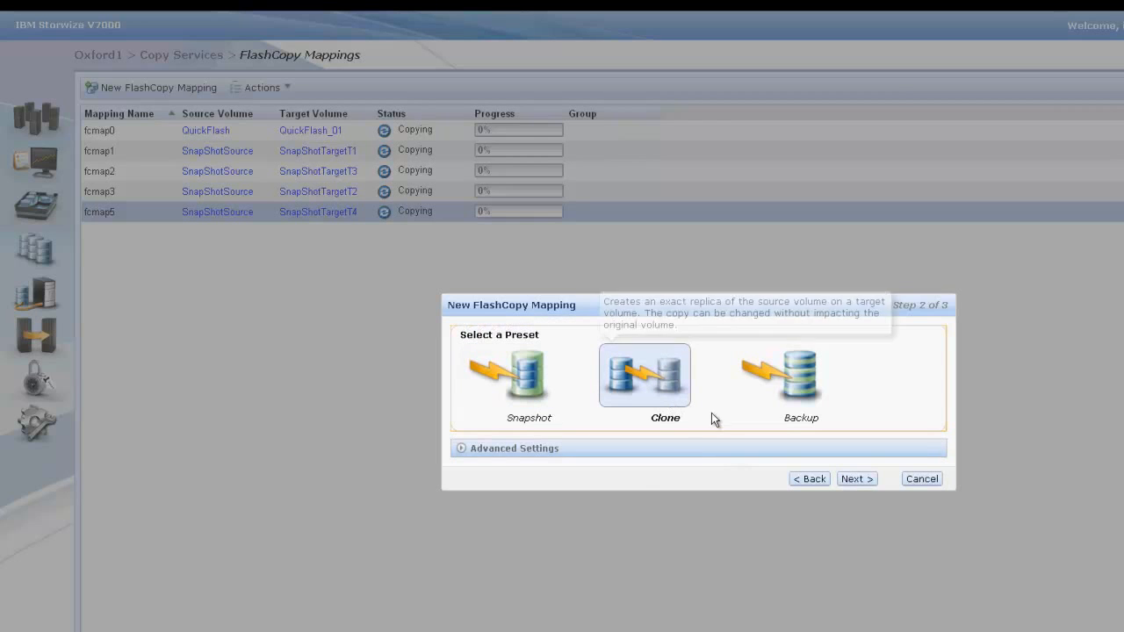
pyautogui.click(856, 479)
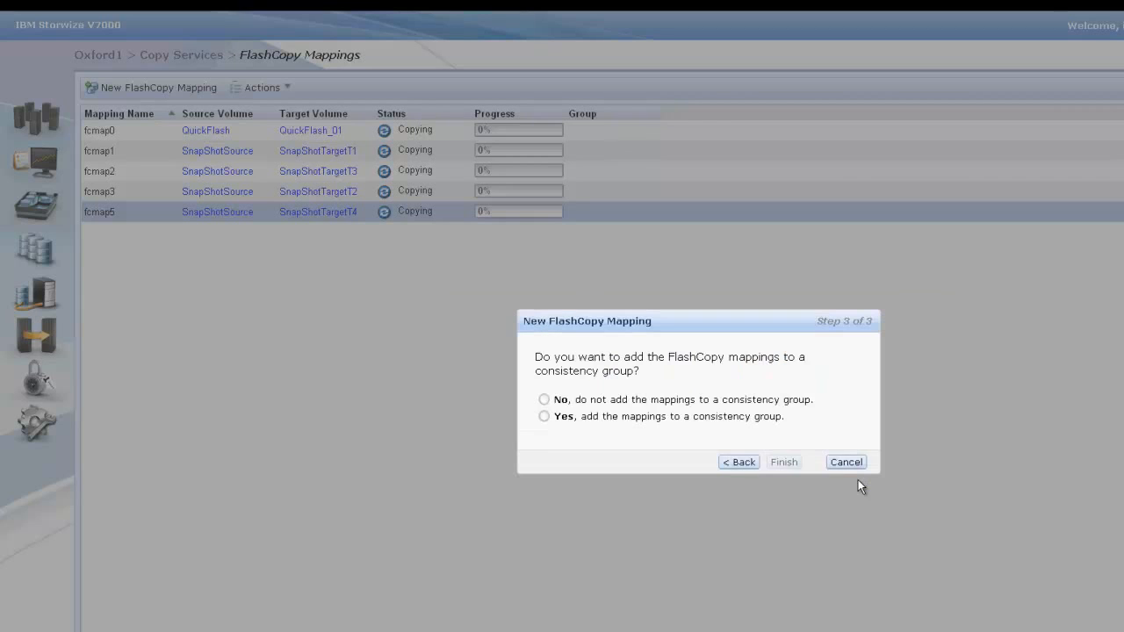
pyautogui.click(544, 400)
pyautogui.click(776, 462)
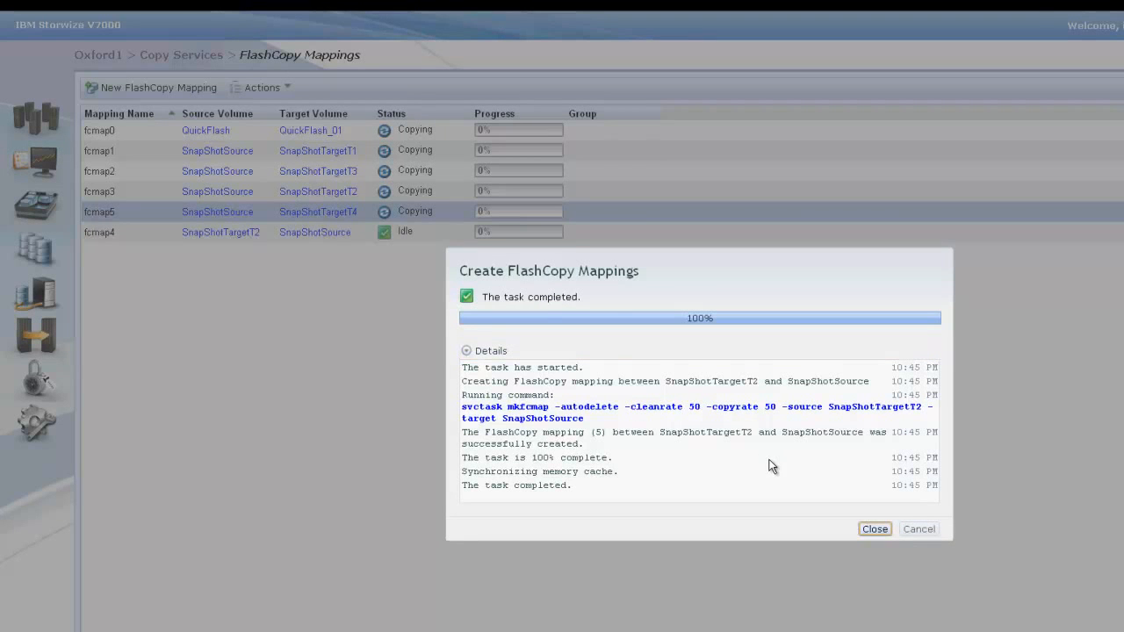
pyautogui.click(872, 530)
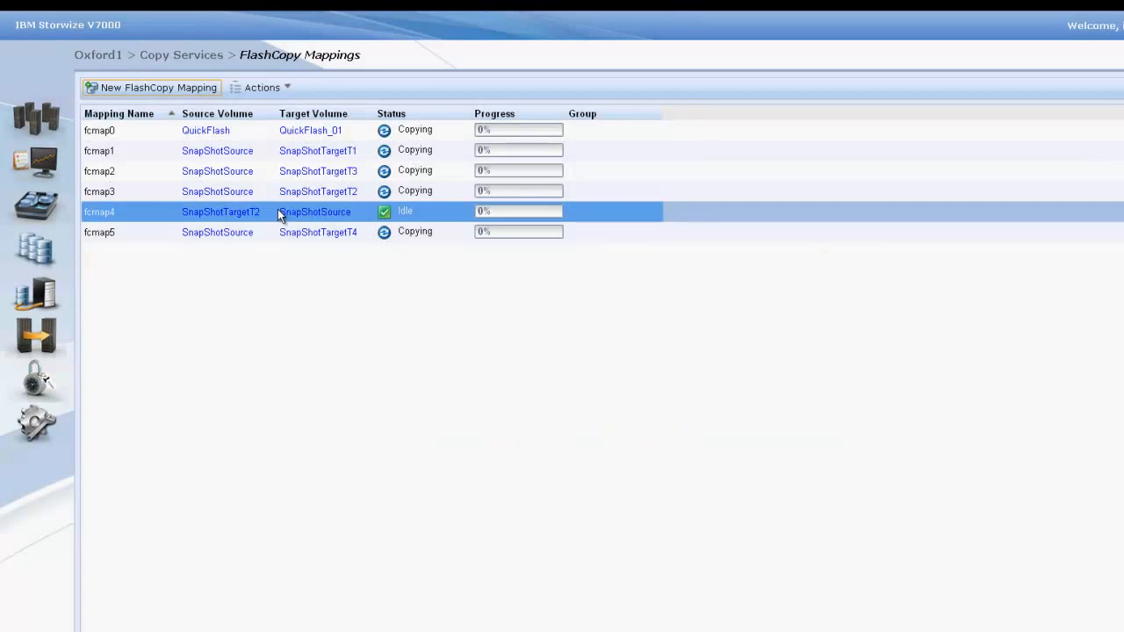
# Step: Start the restore mapping fcmap4 from SnapShotTargetT2 to SnapShotSource, highlight its executed command and close the task window
pyautogui.click(234, 92)
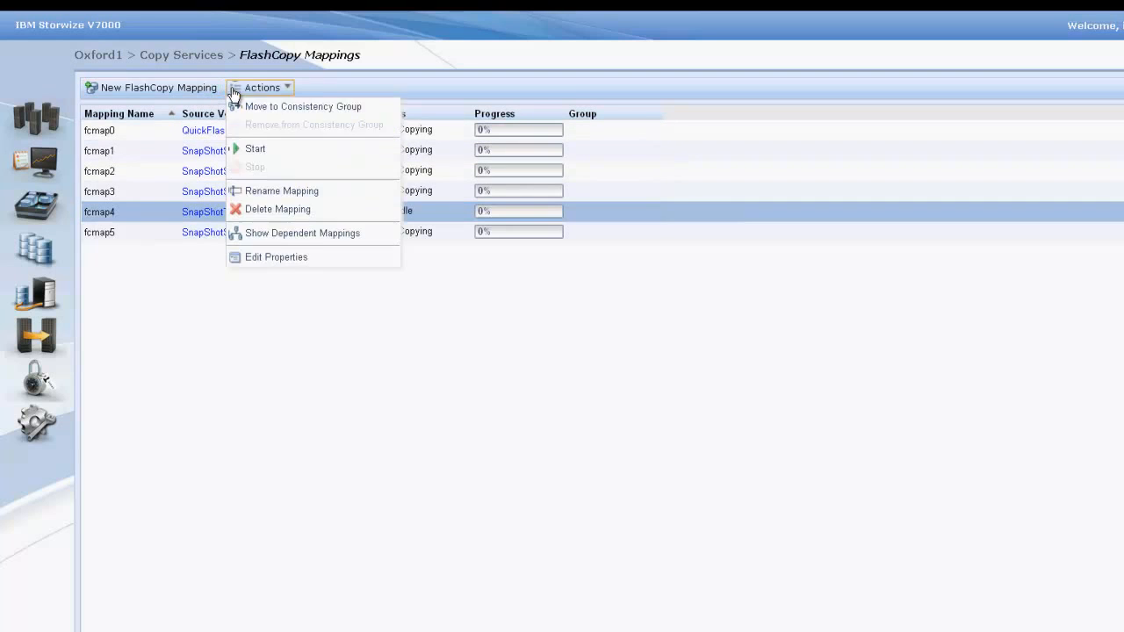
pyautogui.click(254, 150)
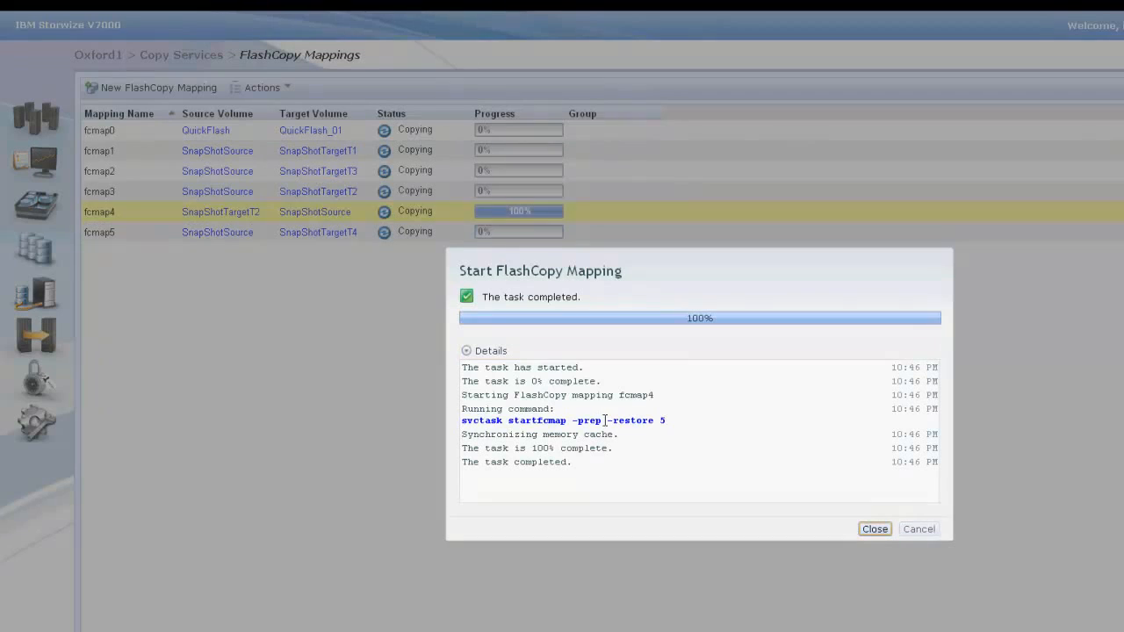
pyautogui.moveTo(463, 421); pyautogui.dragTo(682, 416)
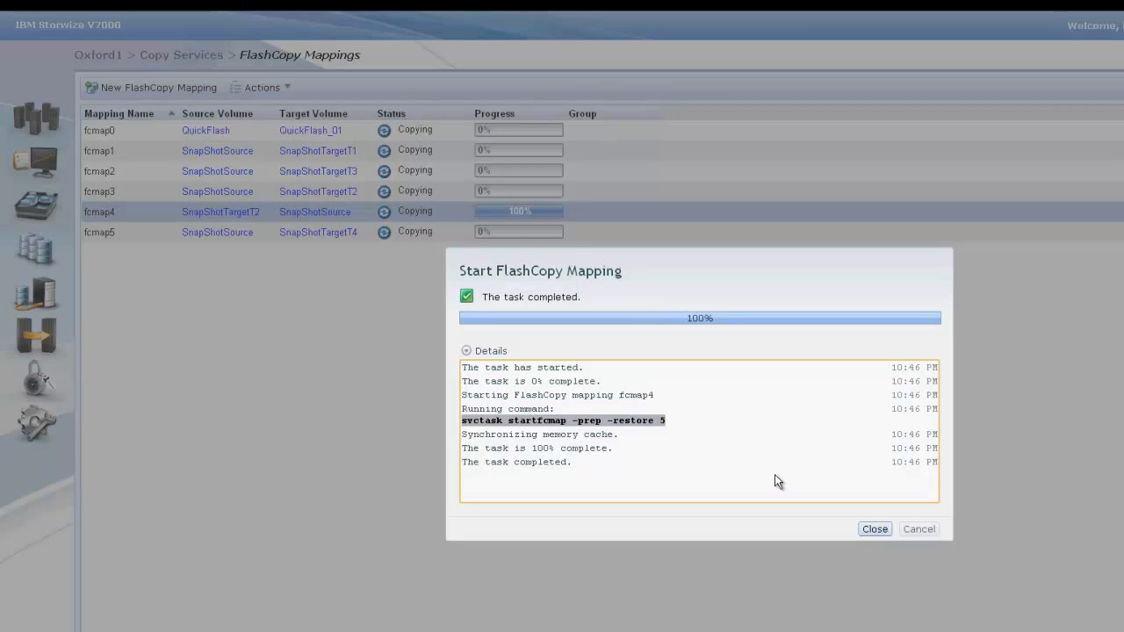
pyautogui.click(872, 529)
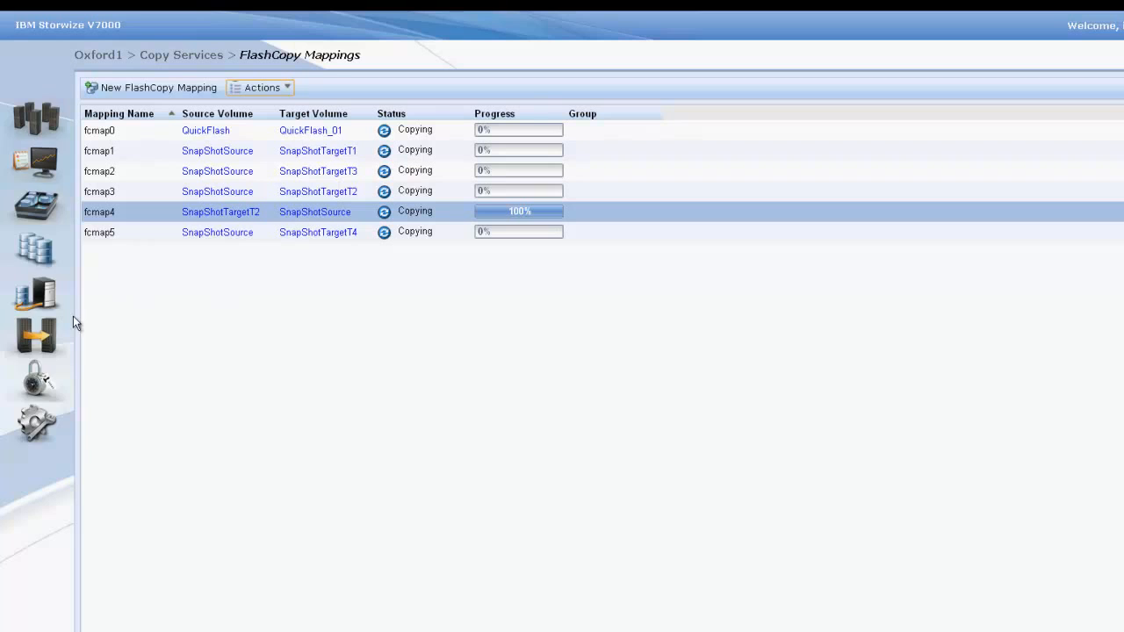
# Step: Create a FlashCopy consistency group named FlashConGroup and close the task window
pyautogui.moveTo(53, 329)
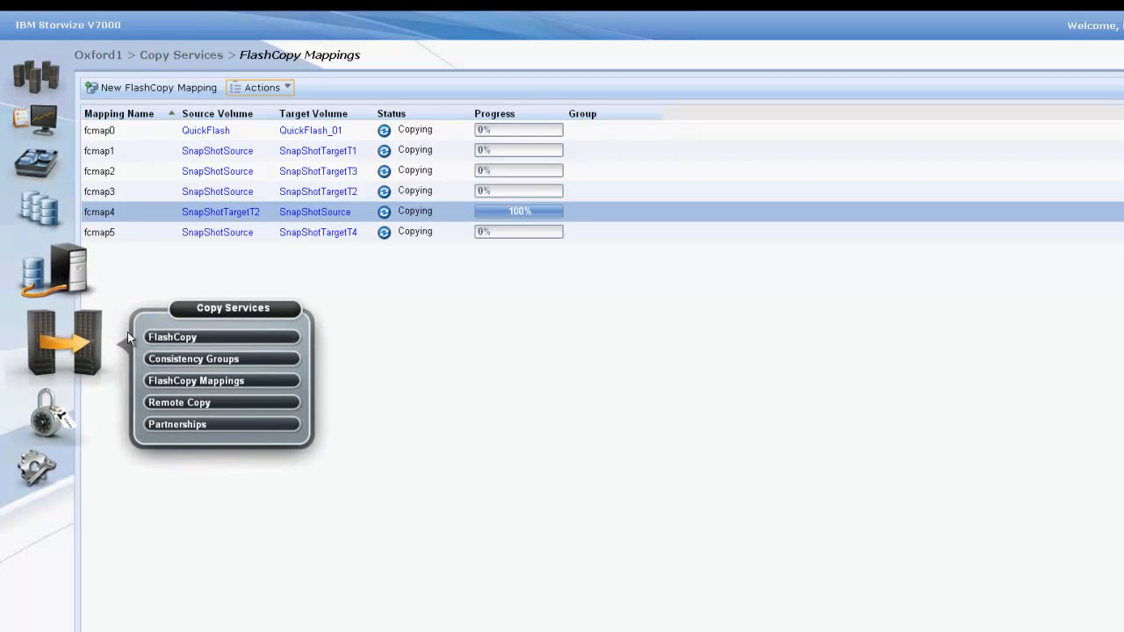
pyautogui.click(169, 356)
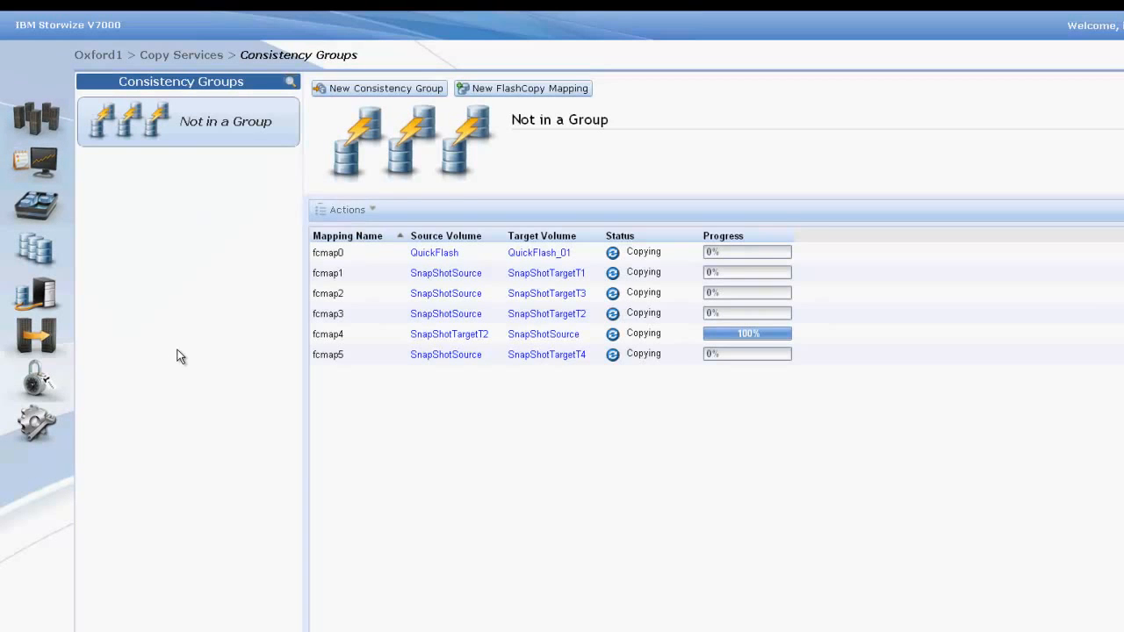
pyautogui.click(369, 89)
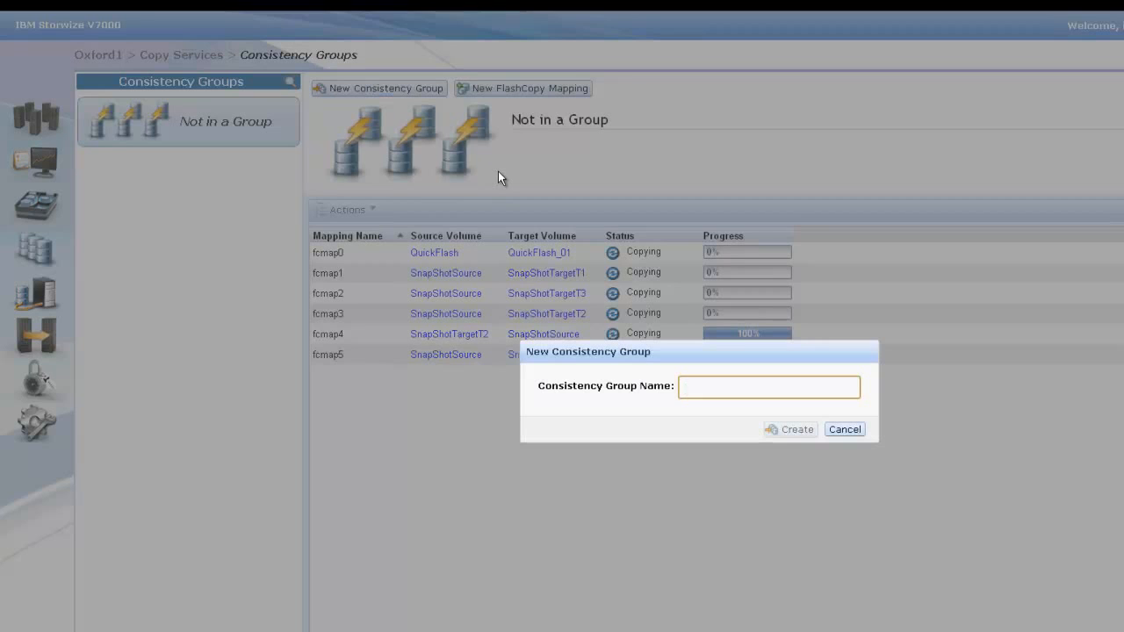
pyautogui.write('Flas')
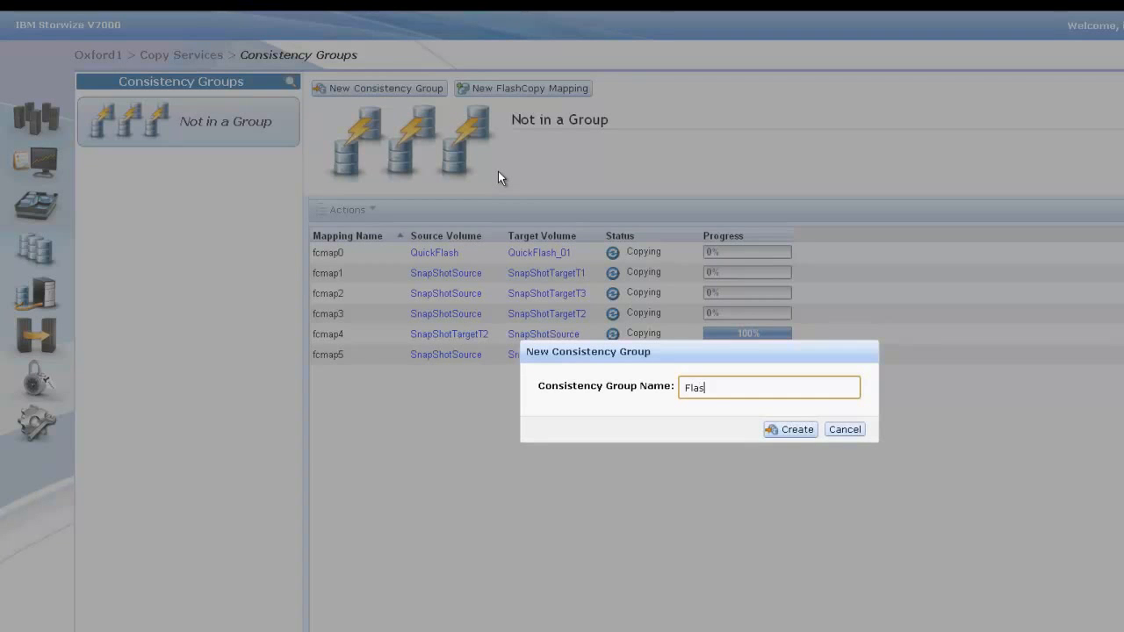
pyautogui.write('hConGroup')
pyautogui.click(792, 429)
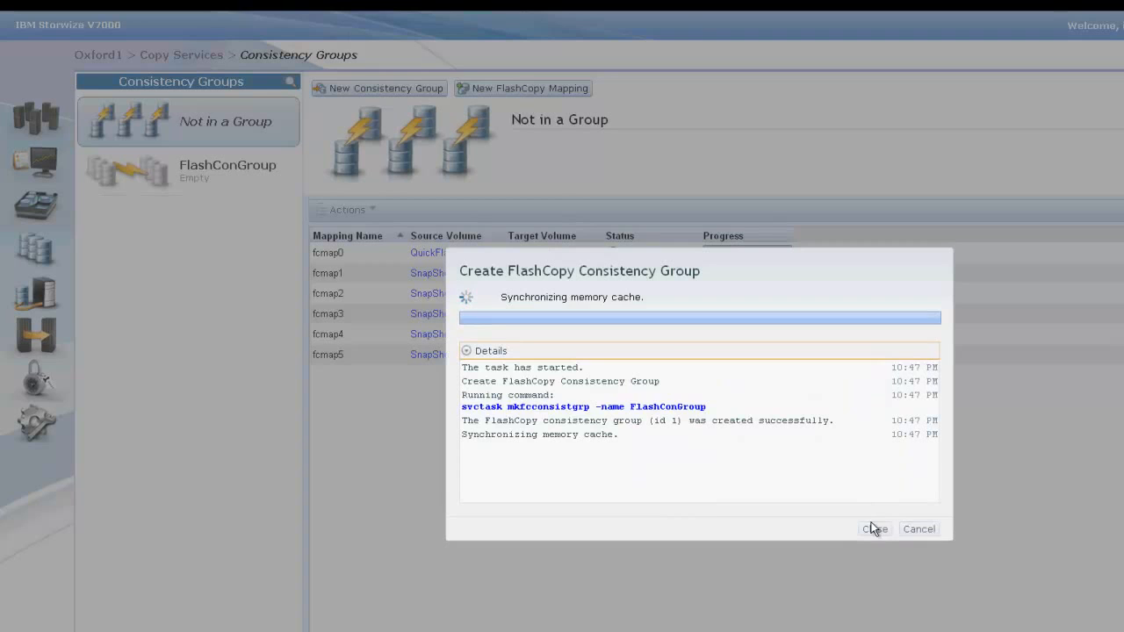
pyautogui.click(874, 531)
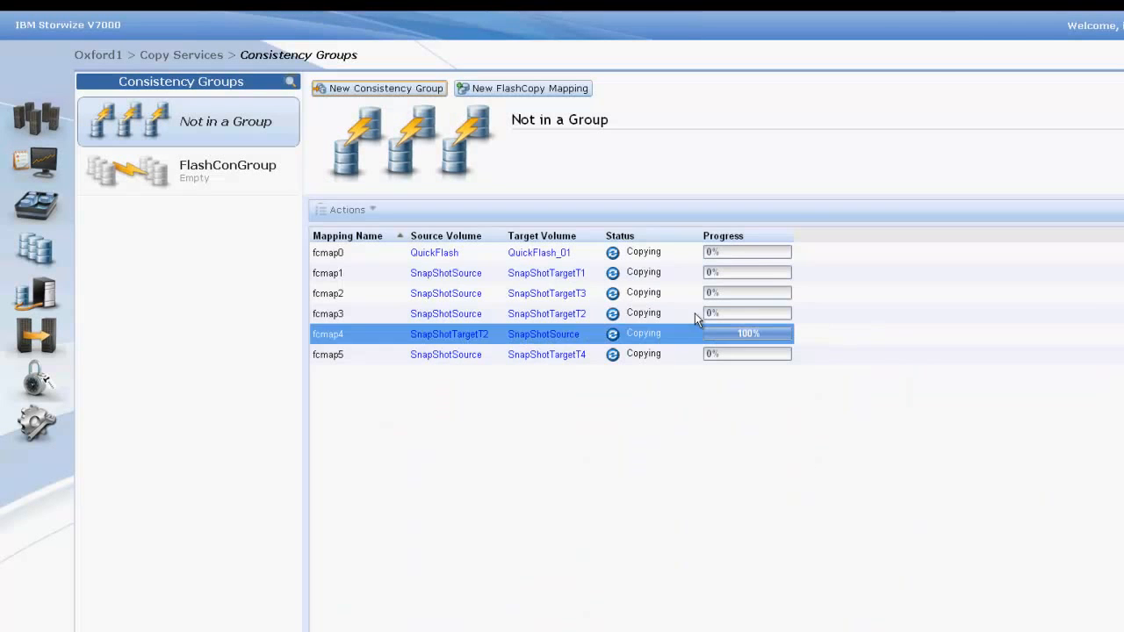
# Step: Begin a new FlashCopy mapping set outside any group and add the pair ConGroupSource1 to ConGroupTarget1
pyautogui.click(535, 89)
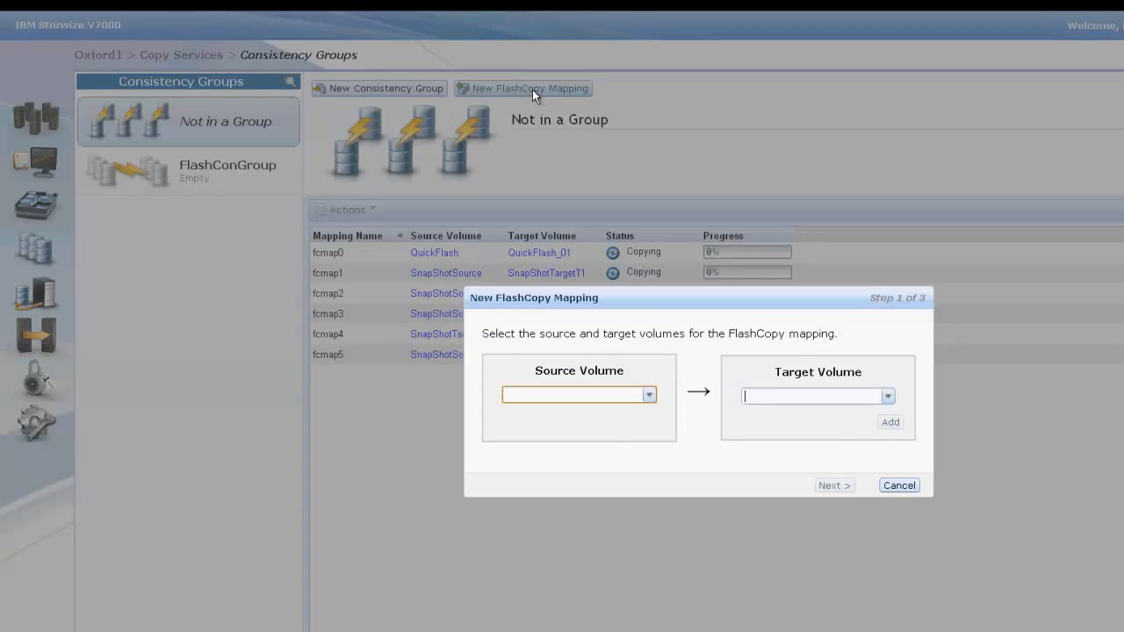
pyautogui.click(648, 395)
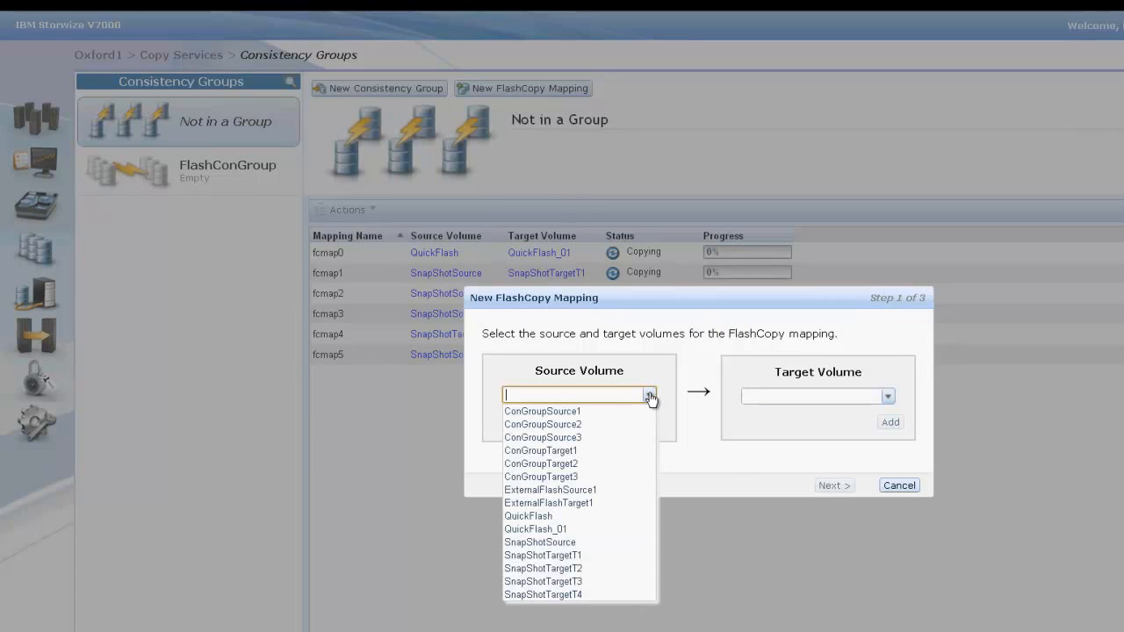
pyautogui.click(630, 411)
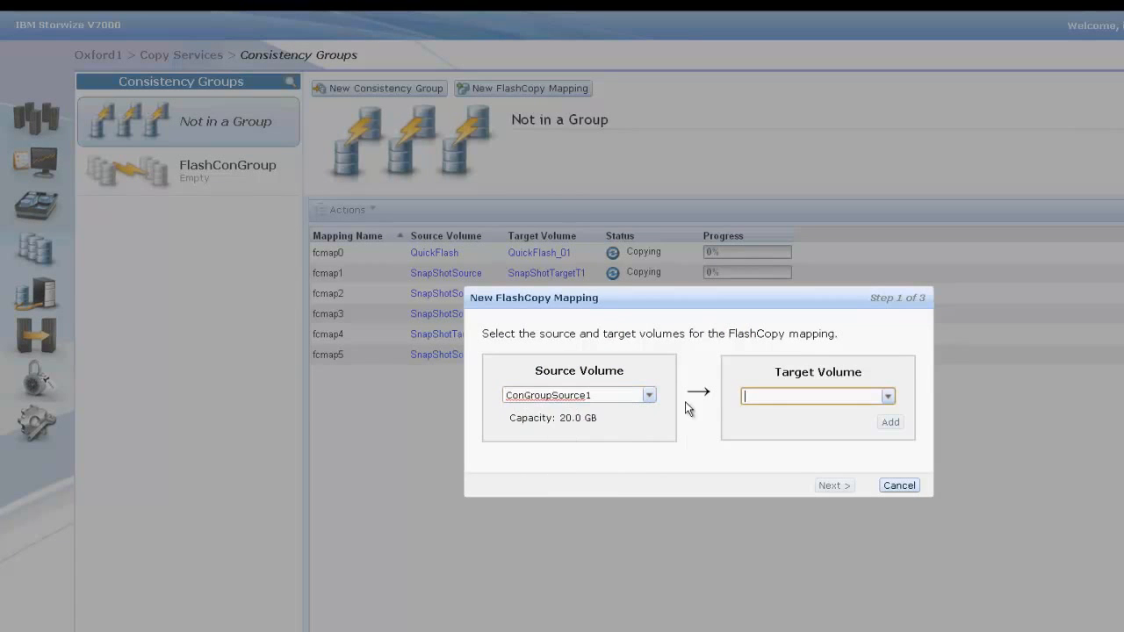
pyautogui.click(888, 399)
pyautogui.click(845, 439)
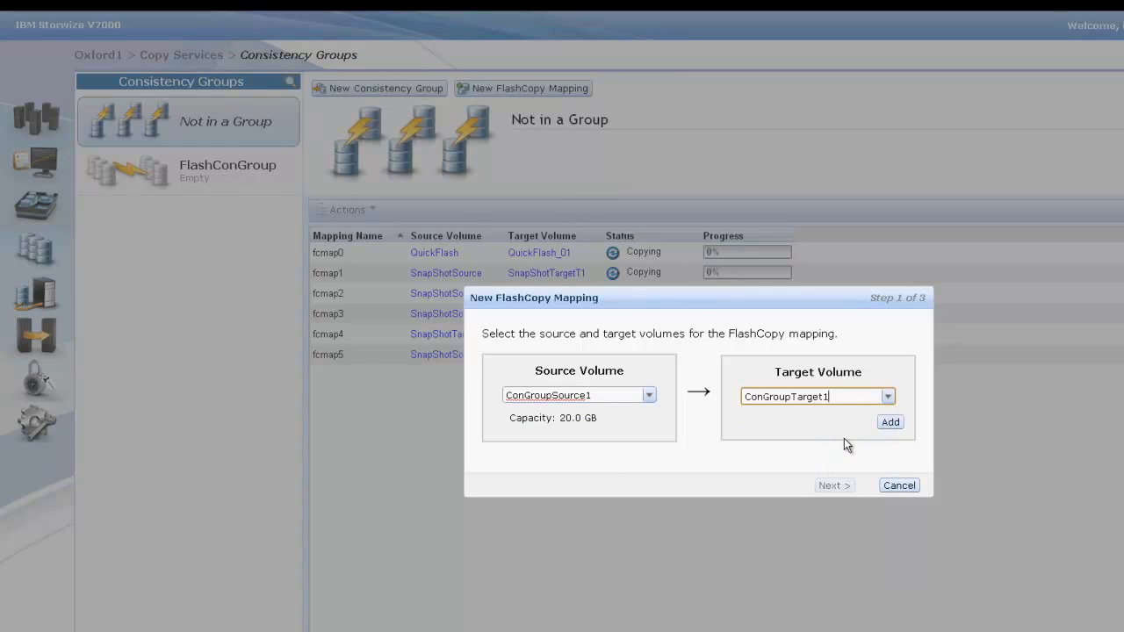
pyautogui.click(889, 423)
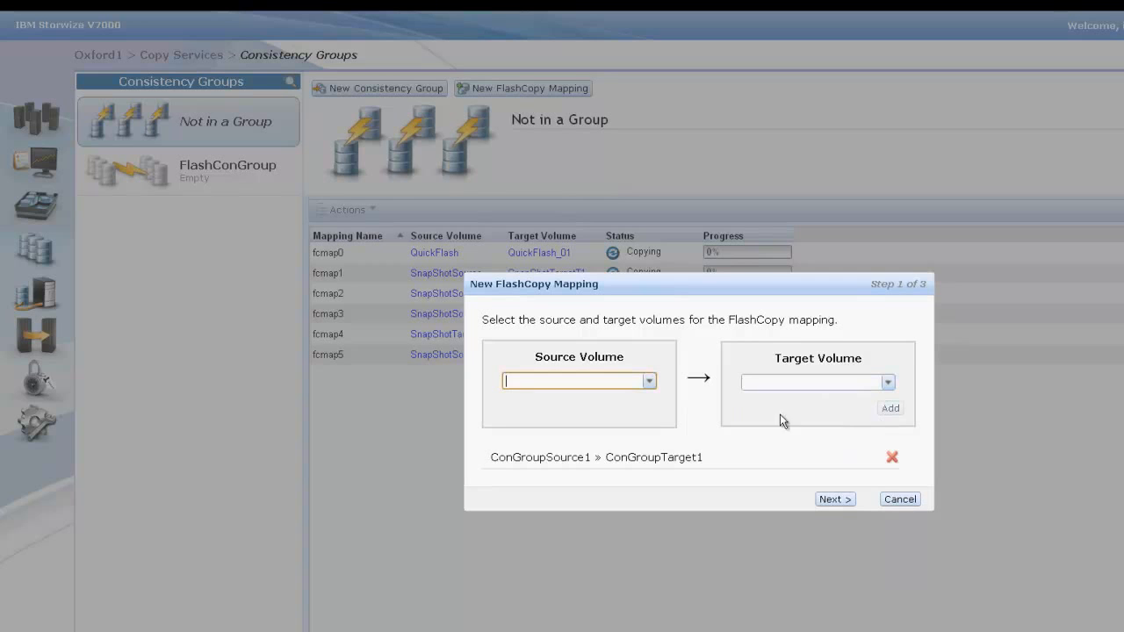
# Step: Add the volume pair ConGroupSource2 to ConGroupTarget2 to the new FlashCopy mapping set
pyautogui.click(649, 383)
pyautogui.click(627, 411)
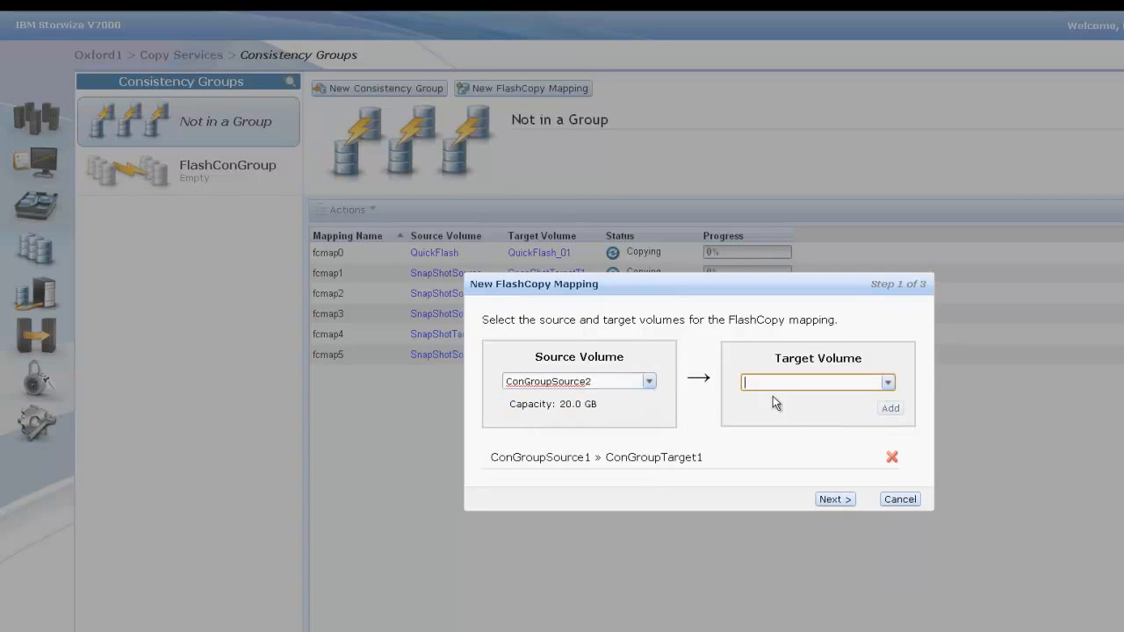
pyautogui.click(885, 386)
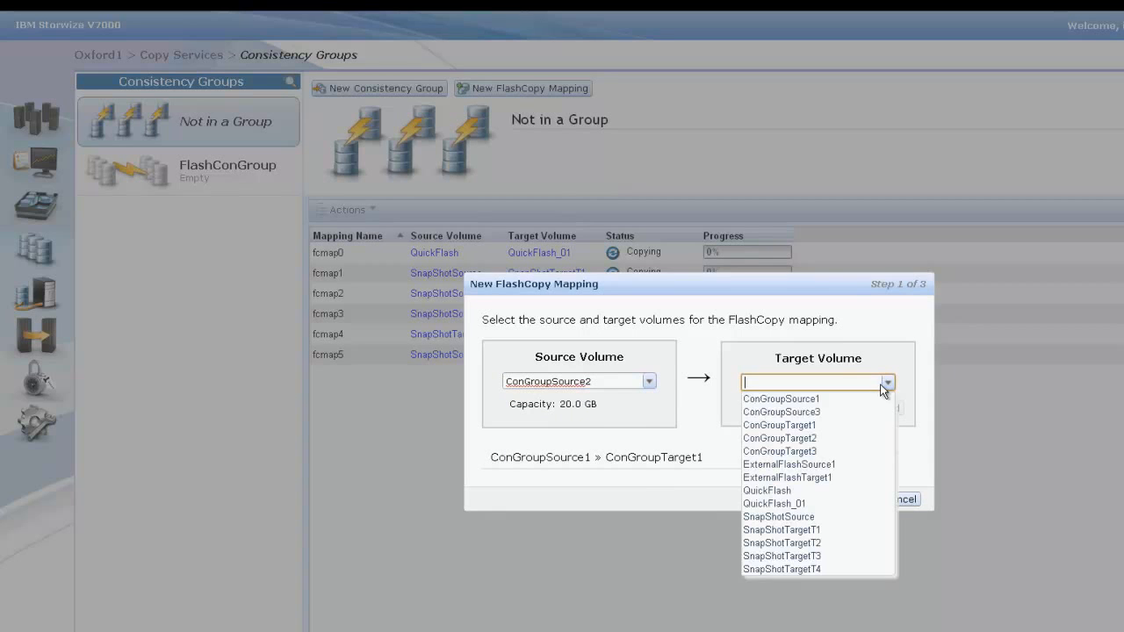
pyautogui.click(855, 438)
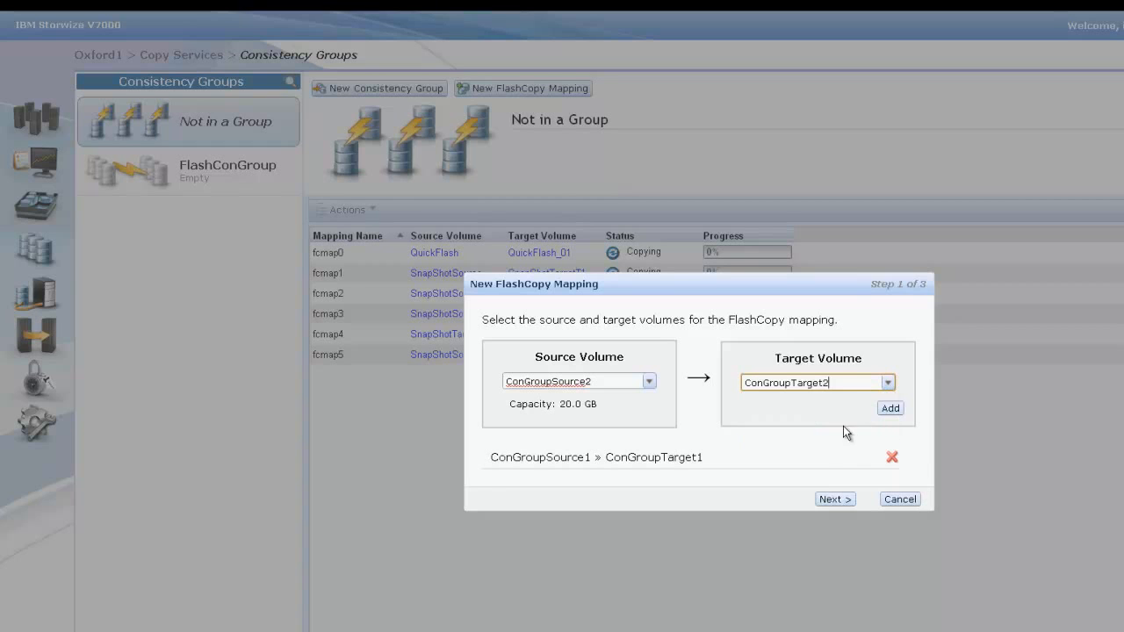
pyautogui.click(892, 409)
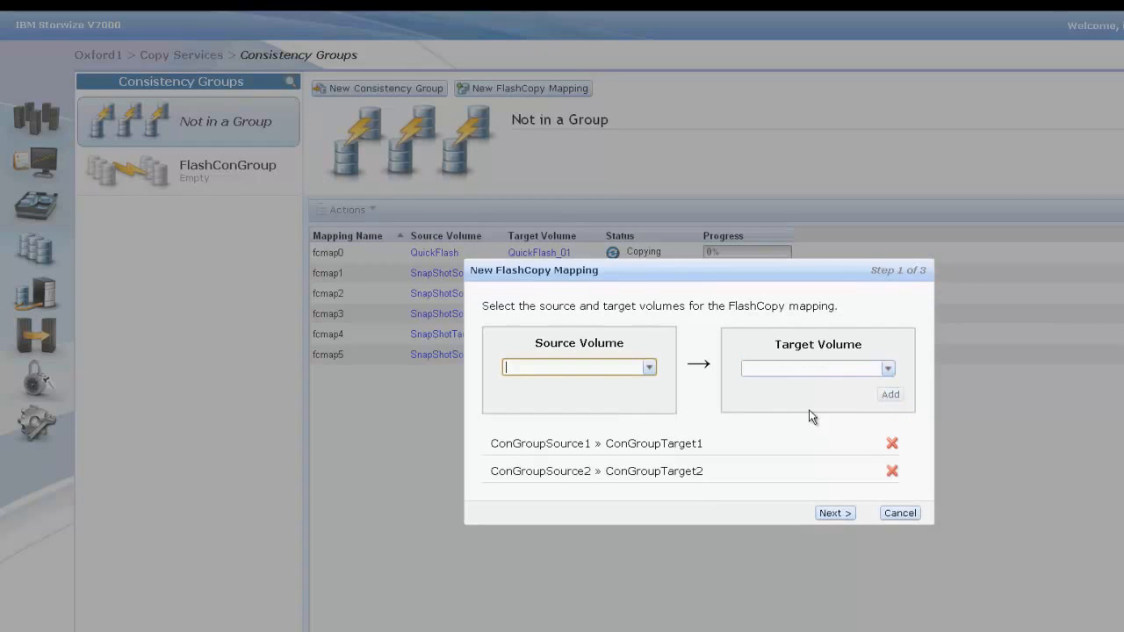
# Step: Add the volume pair ConGroupSource3 to ConGroupTarget3 to the new FlashCopy mapping set
pyautogui.click(652, 372)
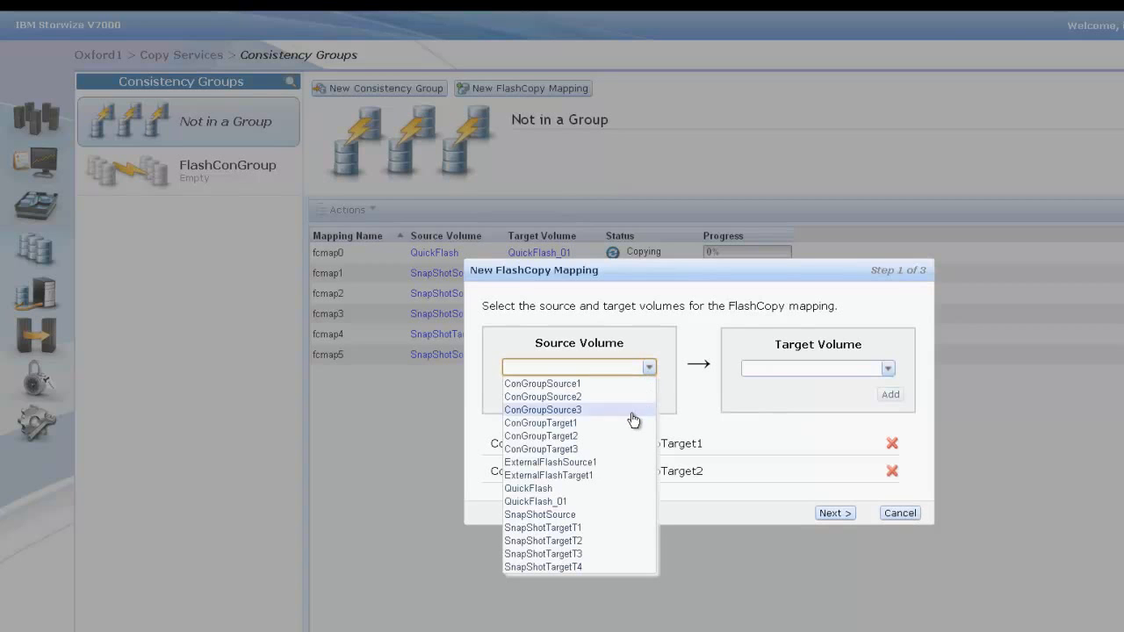
pyautogui.click(633, 411)
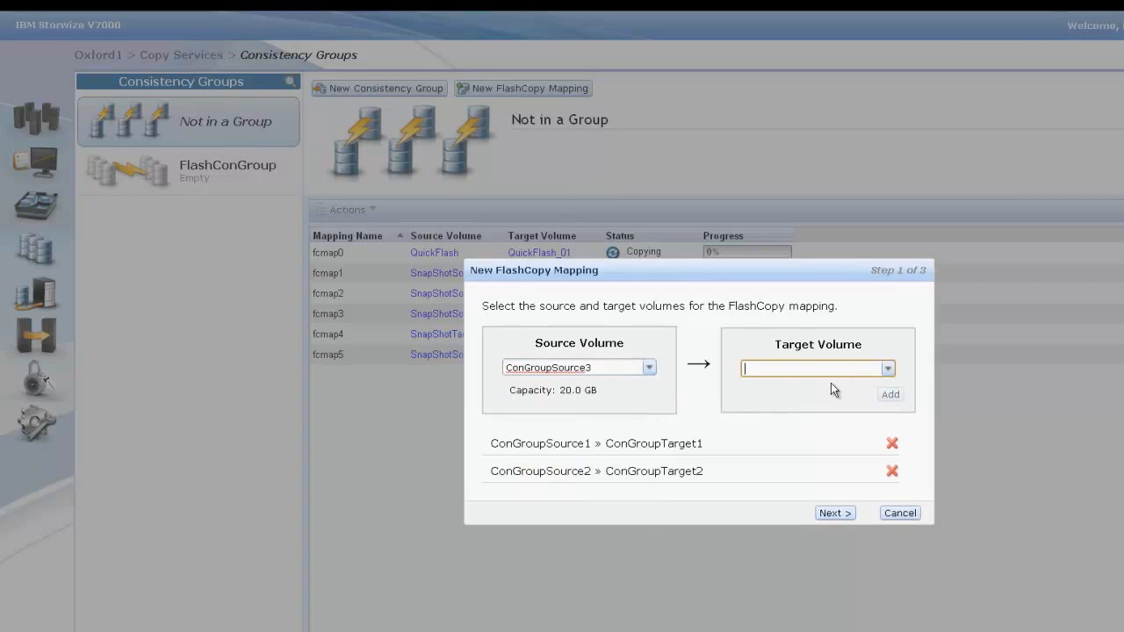
pyautogui.click(888, 369)
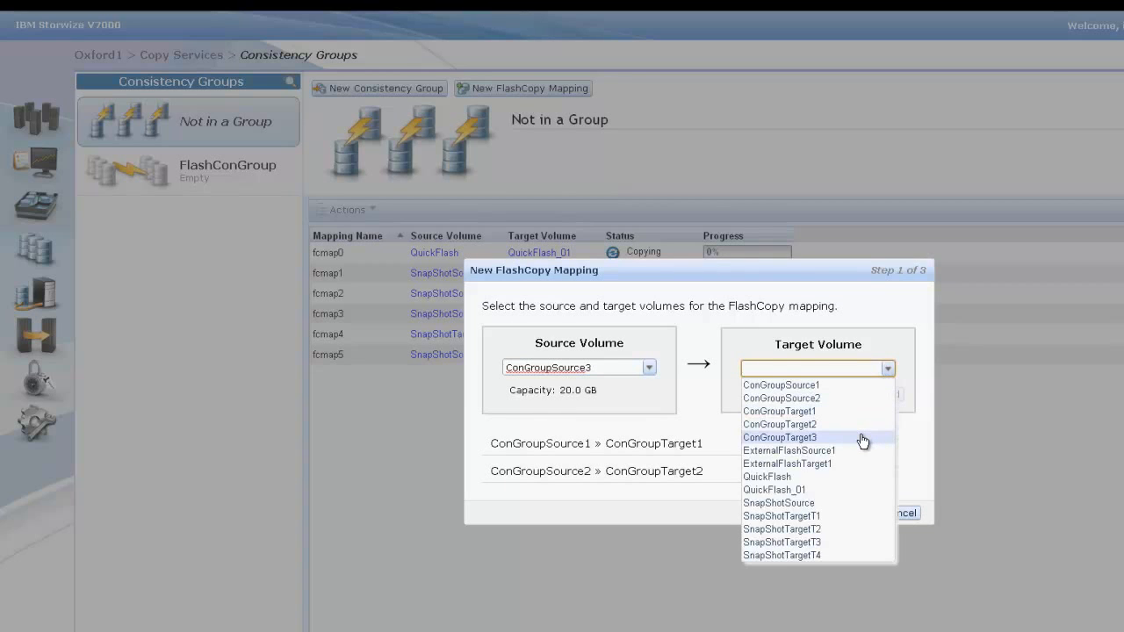
pyautogui.click(859, 437)
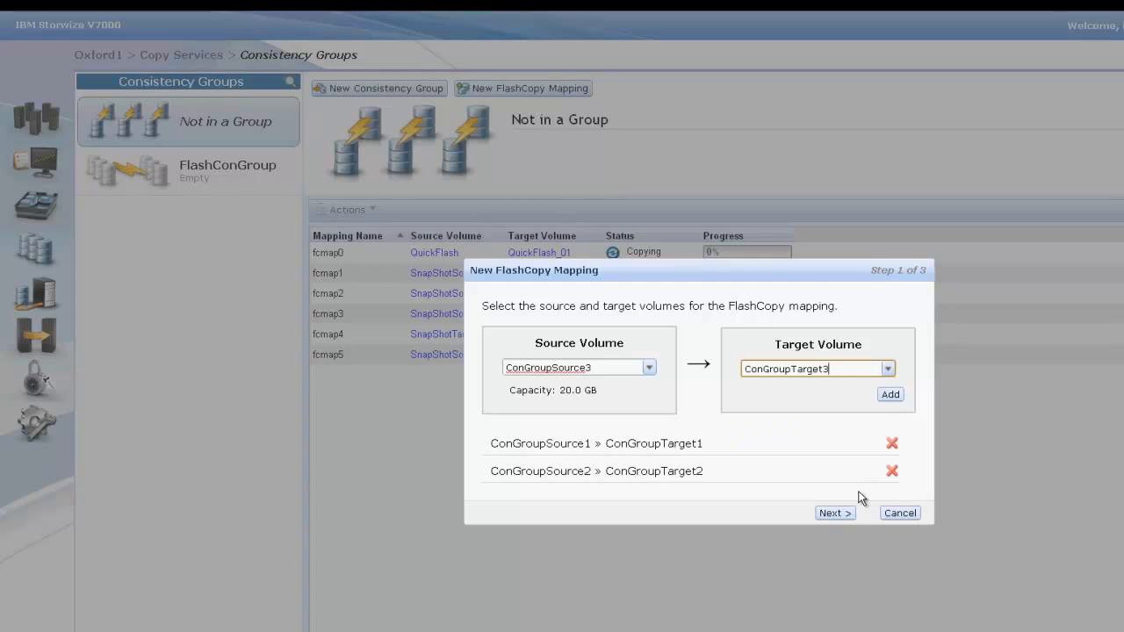
pyautogui.click(890, 394)
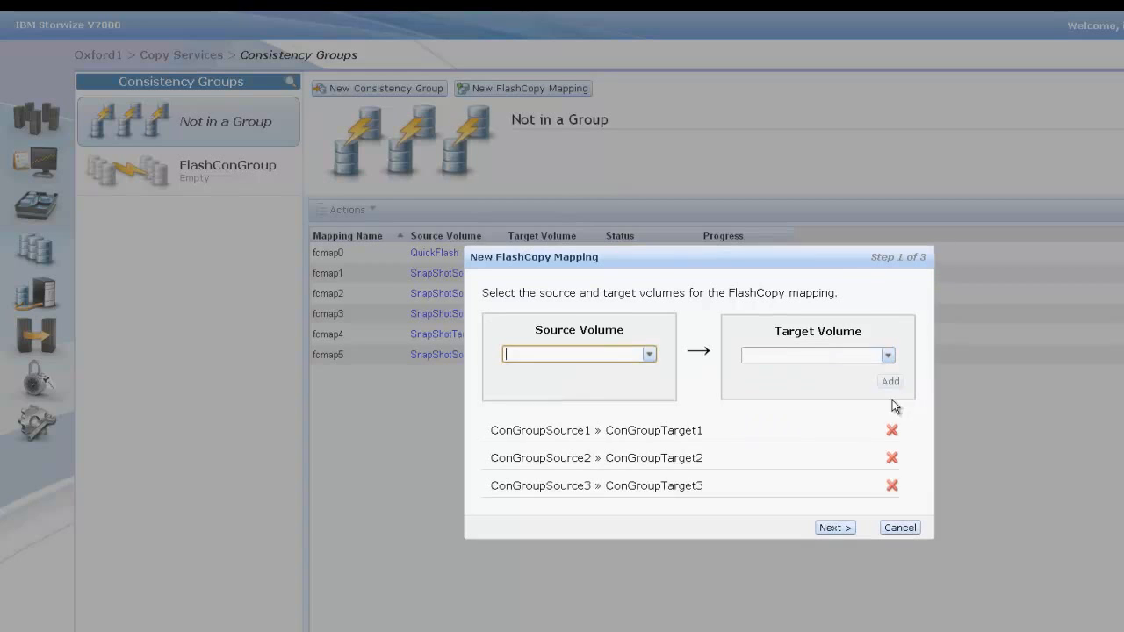
# Step: Create the listed mappings with the Clone preset in consistency group FlashConGroup and close the task window
pyautogui.click(837, 531)
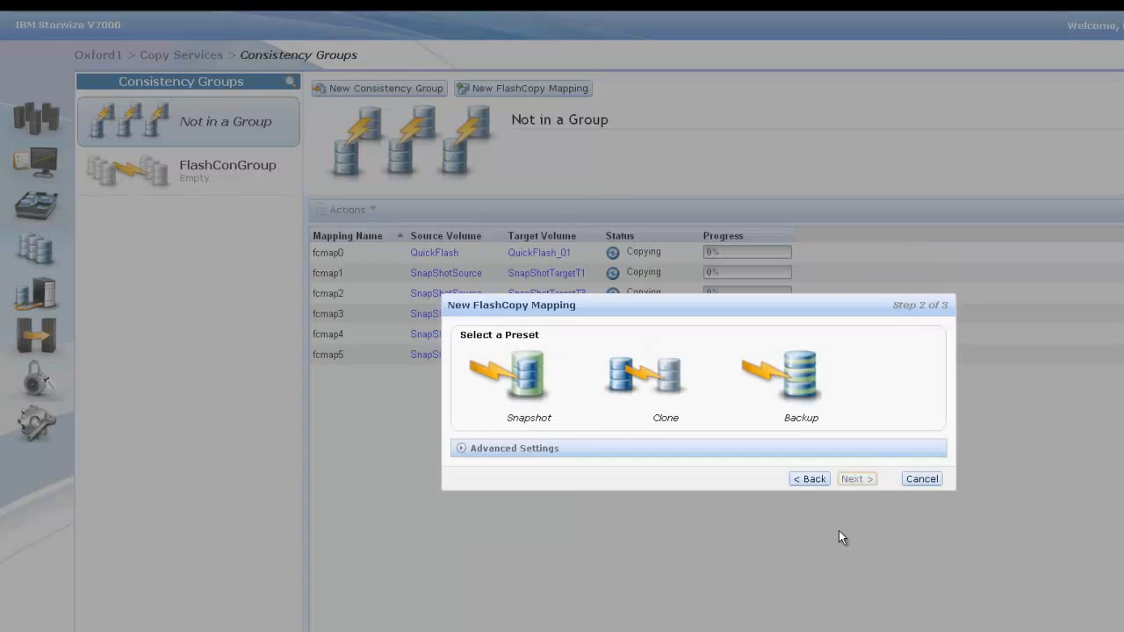
pyautogui.click(657, 384)
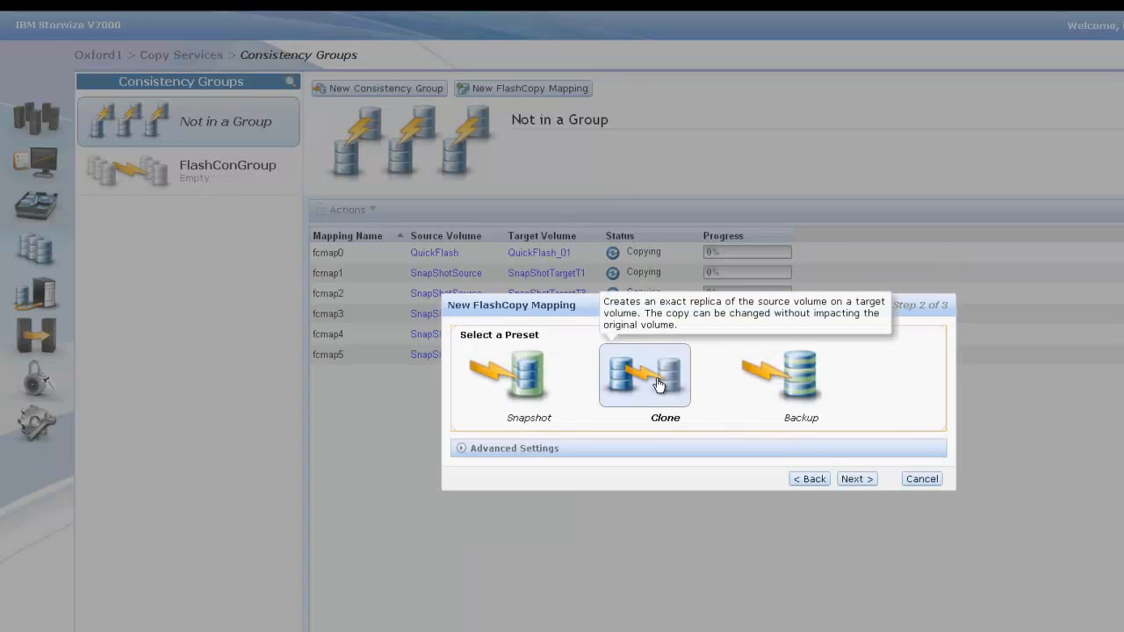
pyautogui.click(848, 479)
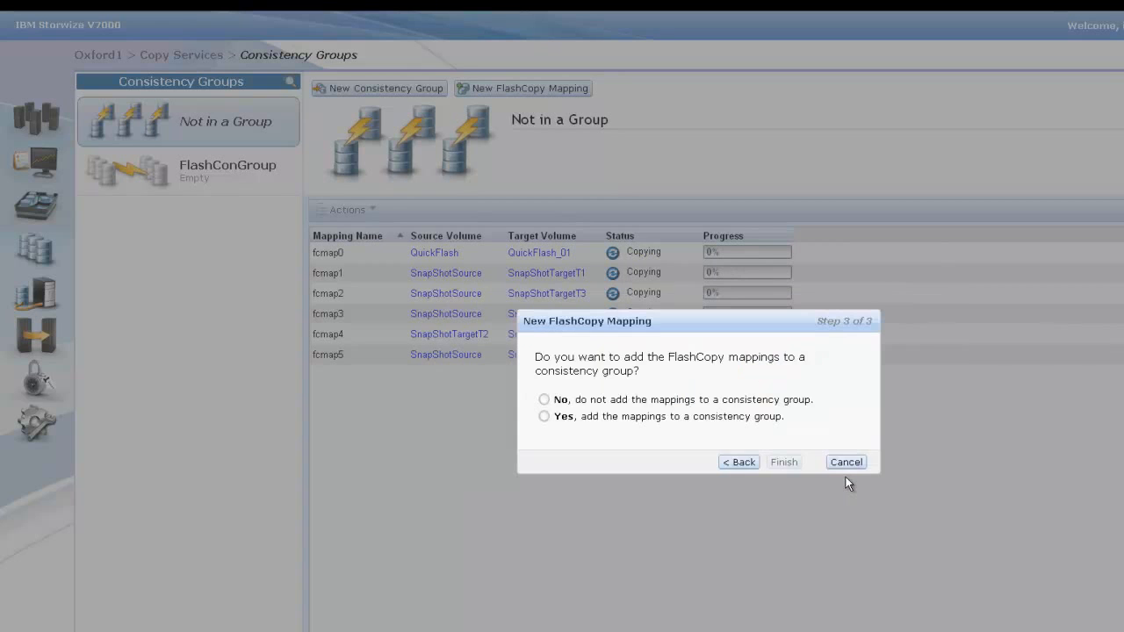
pyautogui.click(547, 417)
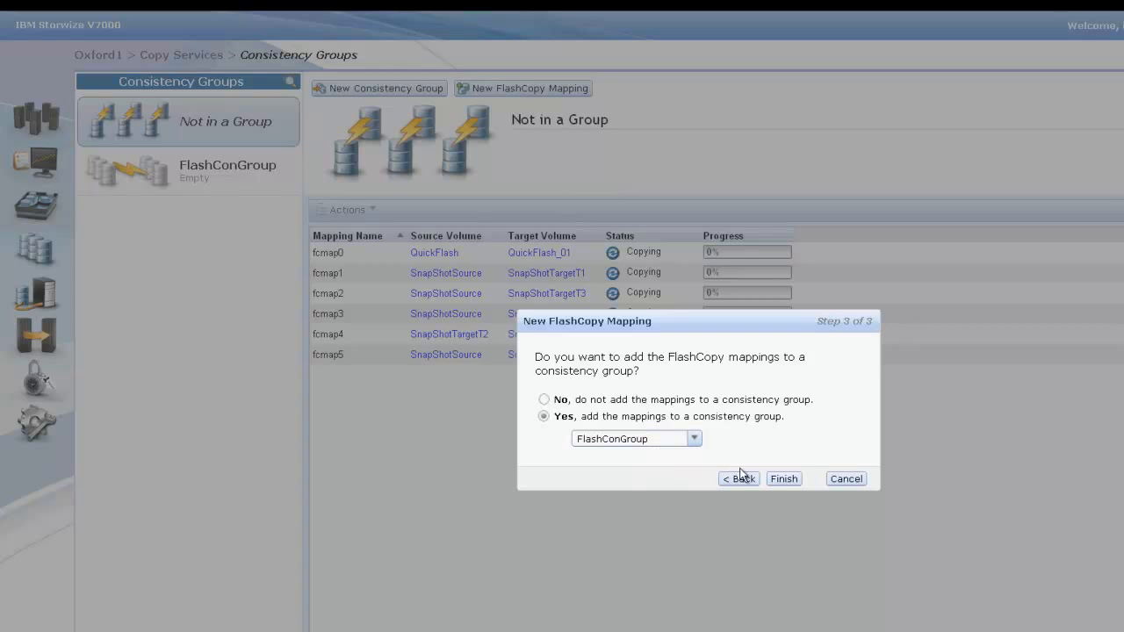
pyautogui.click(780, 479)
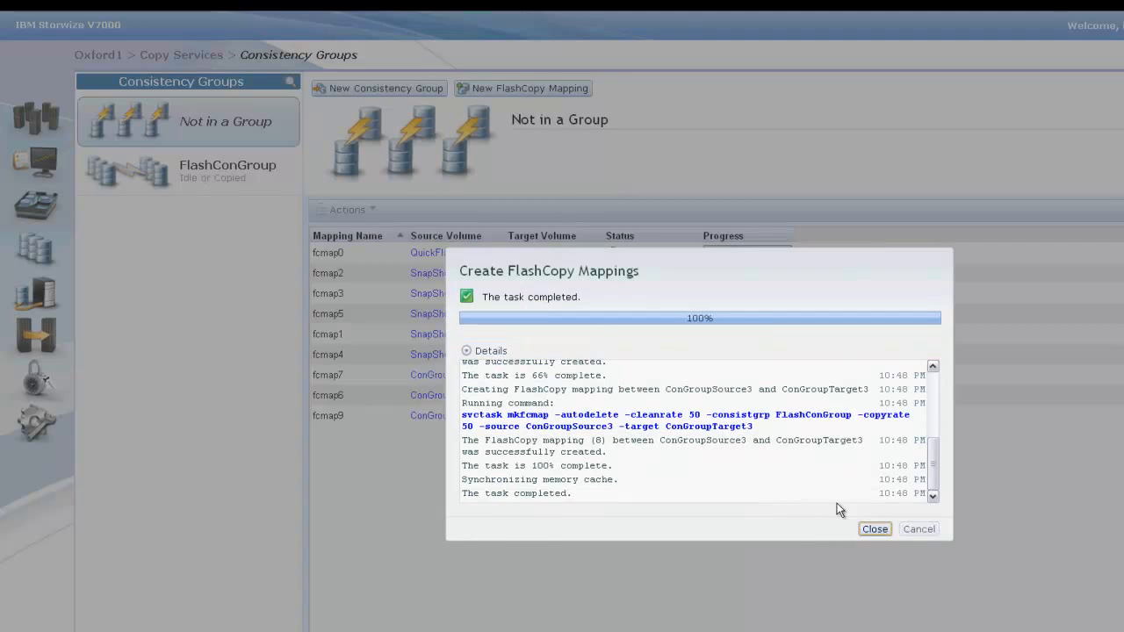
pyautogui.click(874, 529)
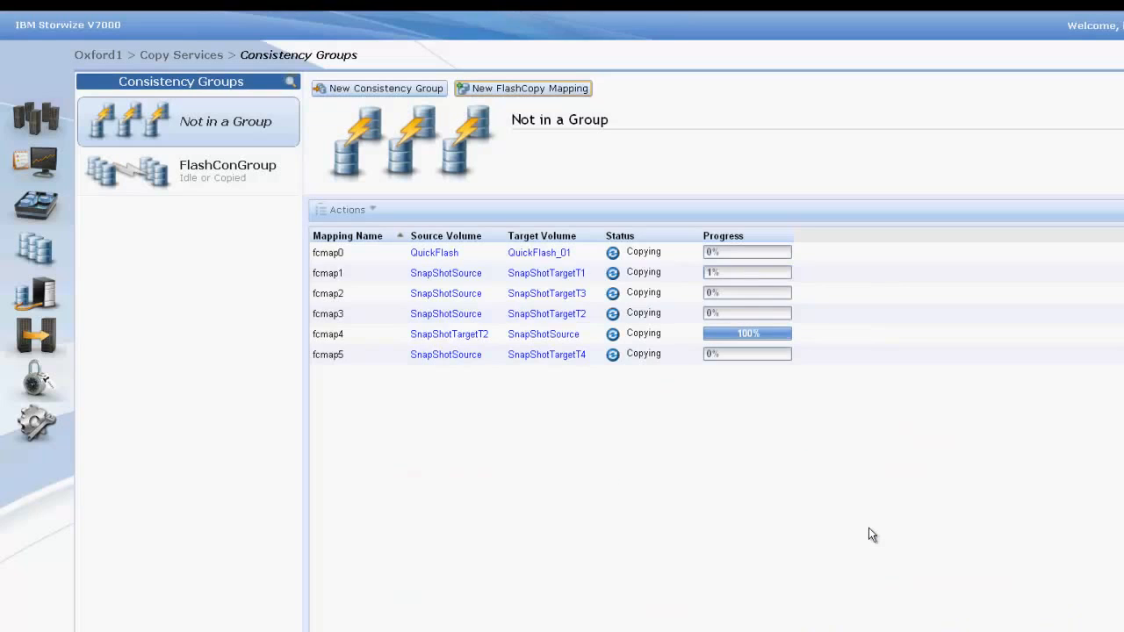
# Step: Start the consistency group FlashConGroup and close the task window
pyautogui.click(249, 191)
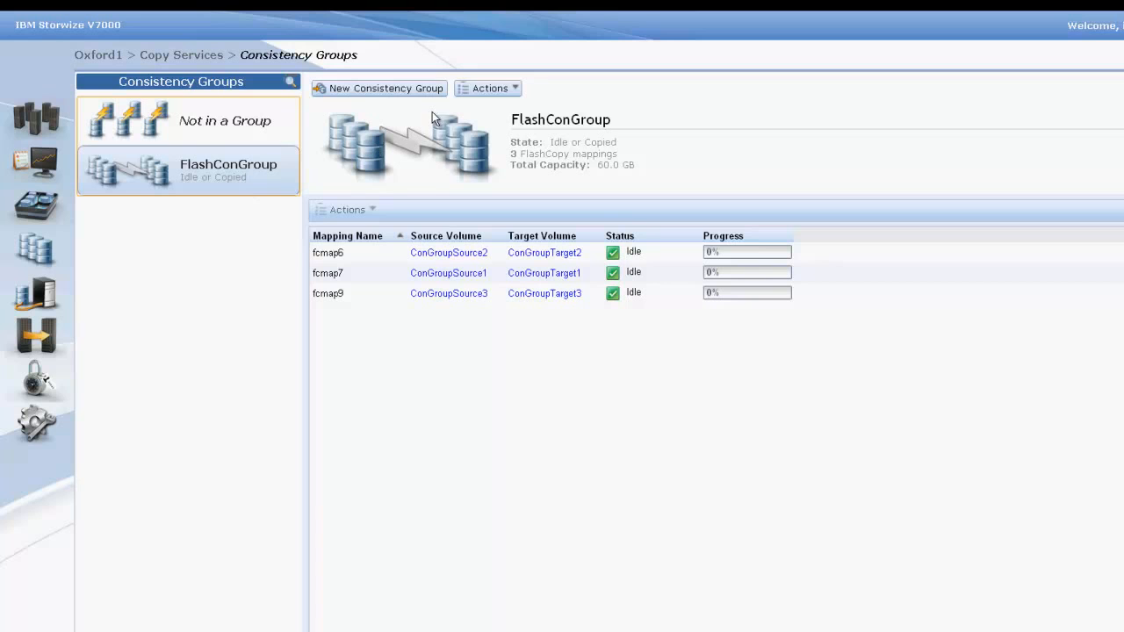
pyautogui.click(486, 92)
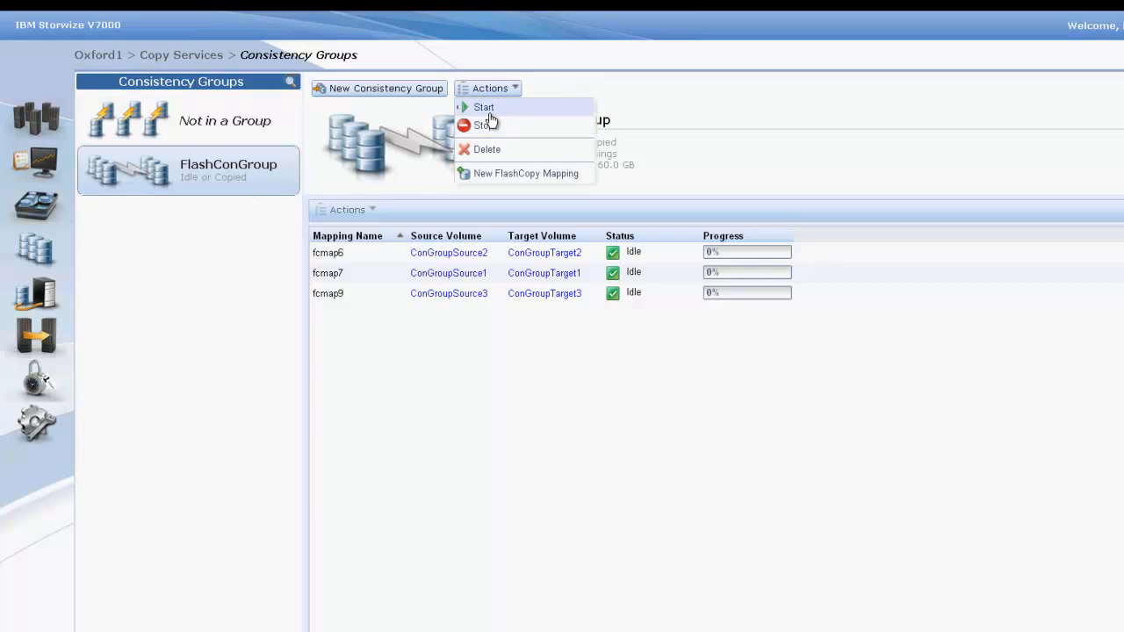
pyautogui.click(490, 110)
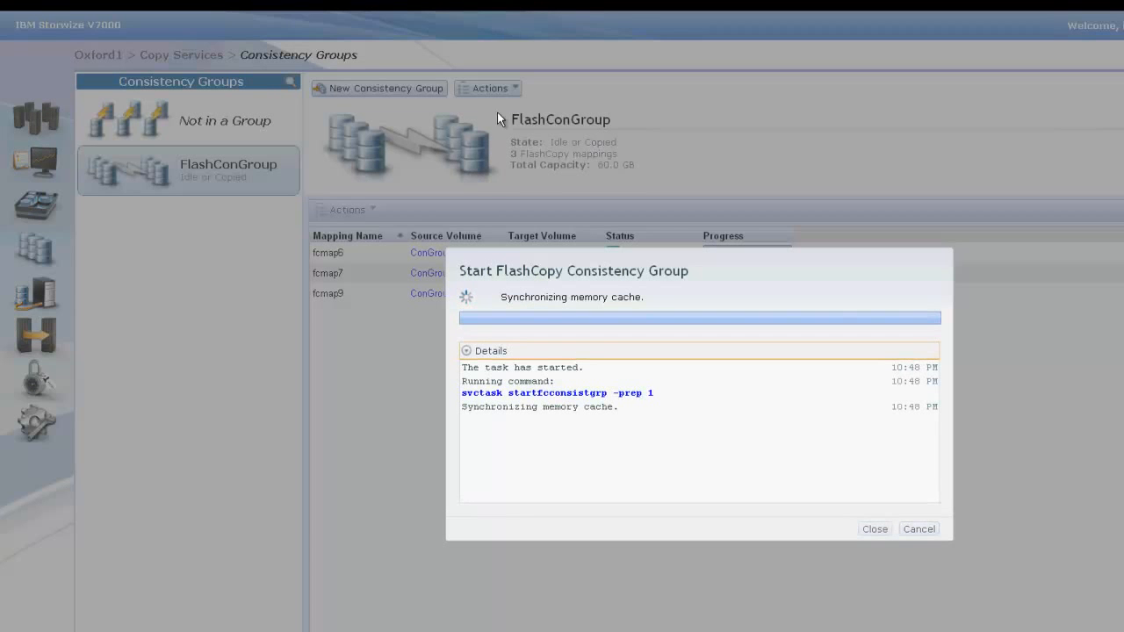
pyautogui.click(874, 530)
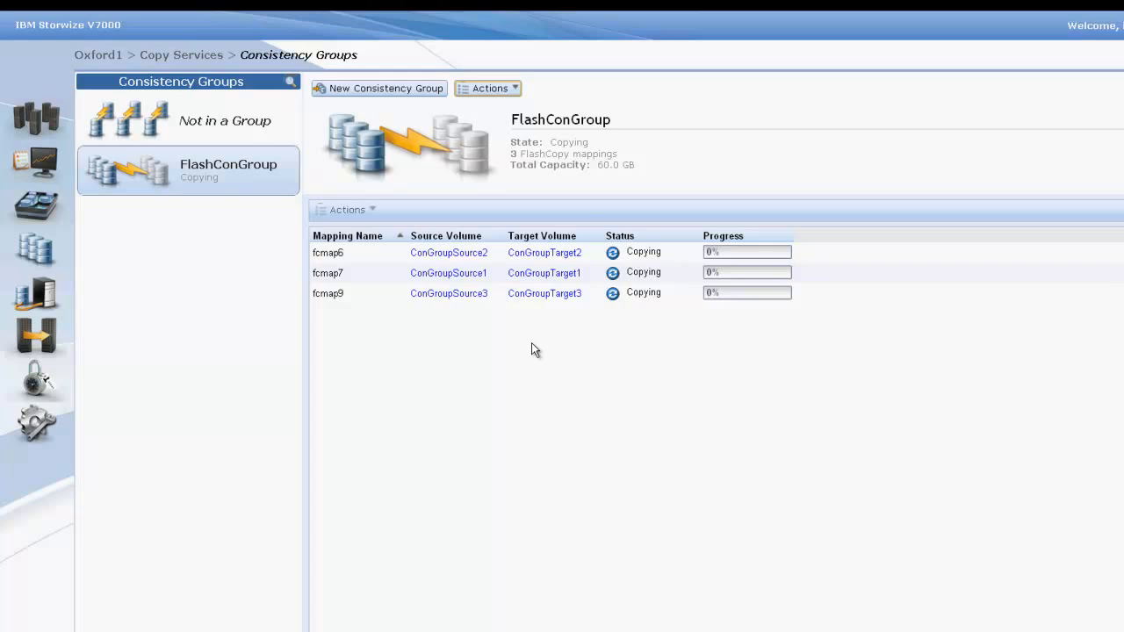
# Step: From the FlashCopy Mappings page, begin a new mapping and add the pair ExternalFlashSource1 to ExternalFlashTarget1
pyautogui.moveTo(50, 345)
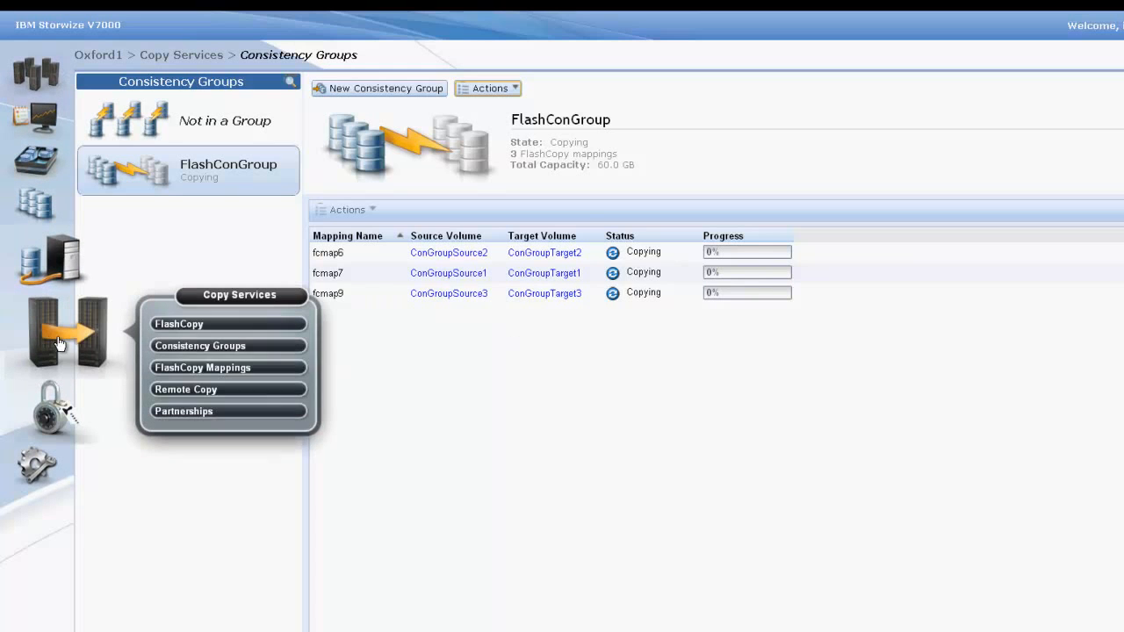
pyautogui.click(191, 364)
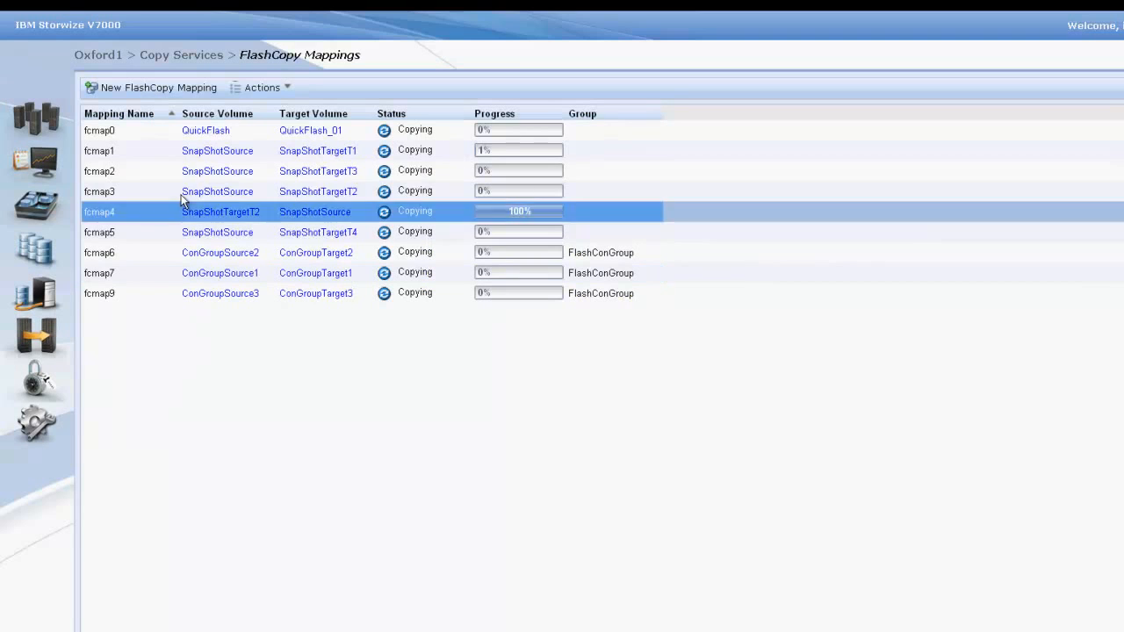
pyautogui.click(180, 93)
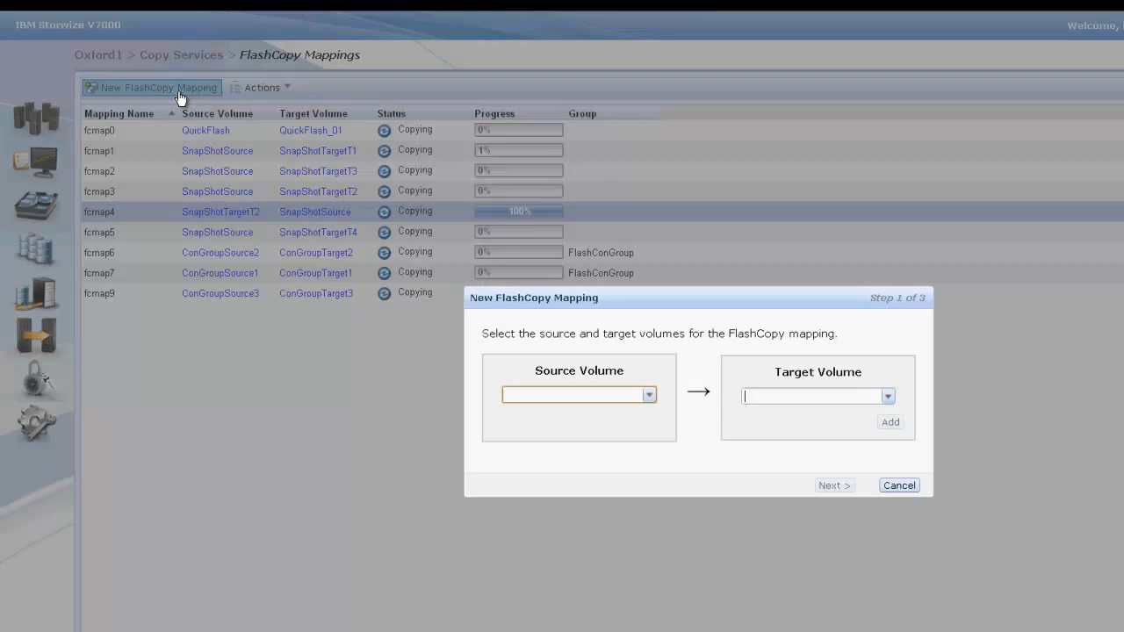
pyautogui.click(648, 398)
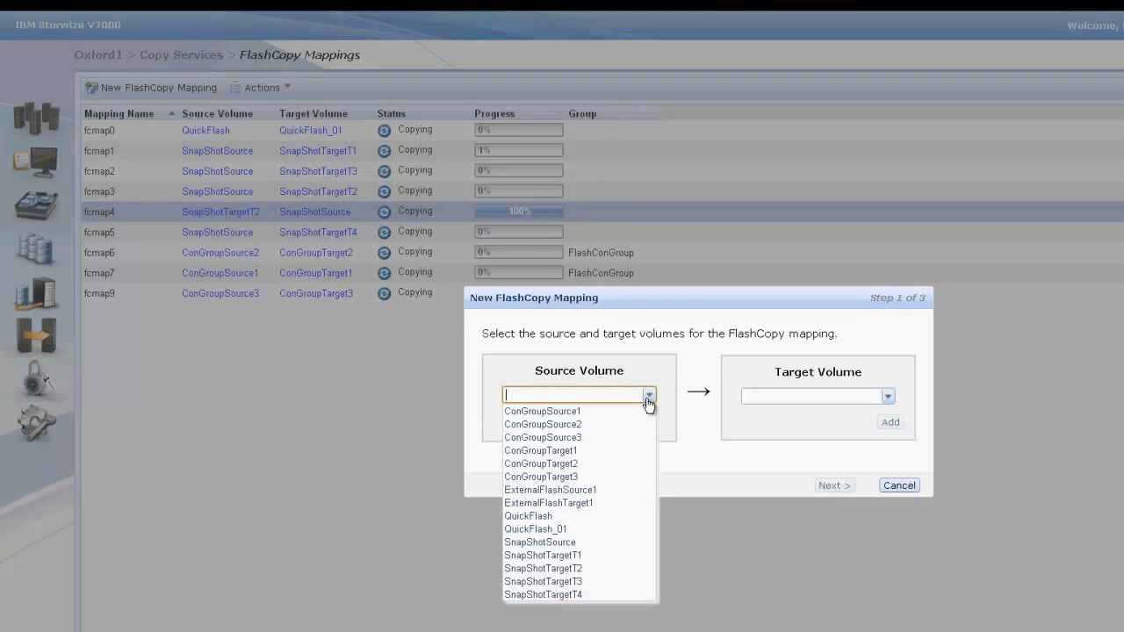
pyautogui.click(608, 490)
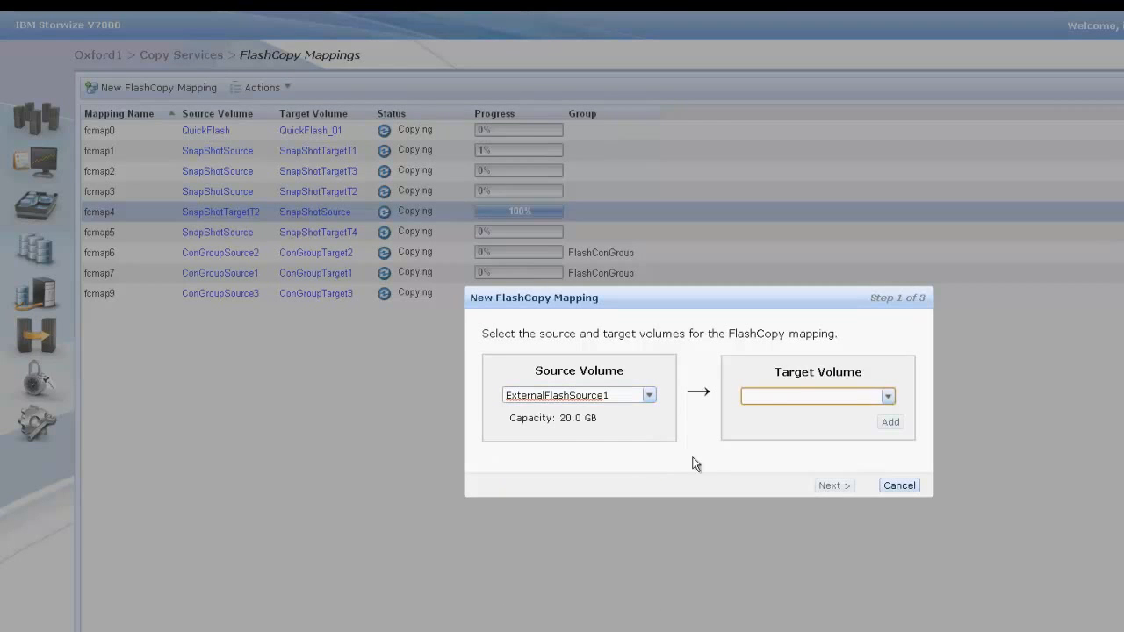
pyautogui.click(887, 396)
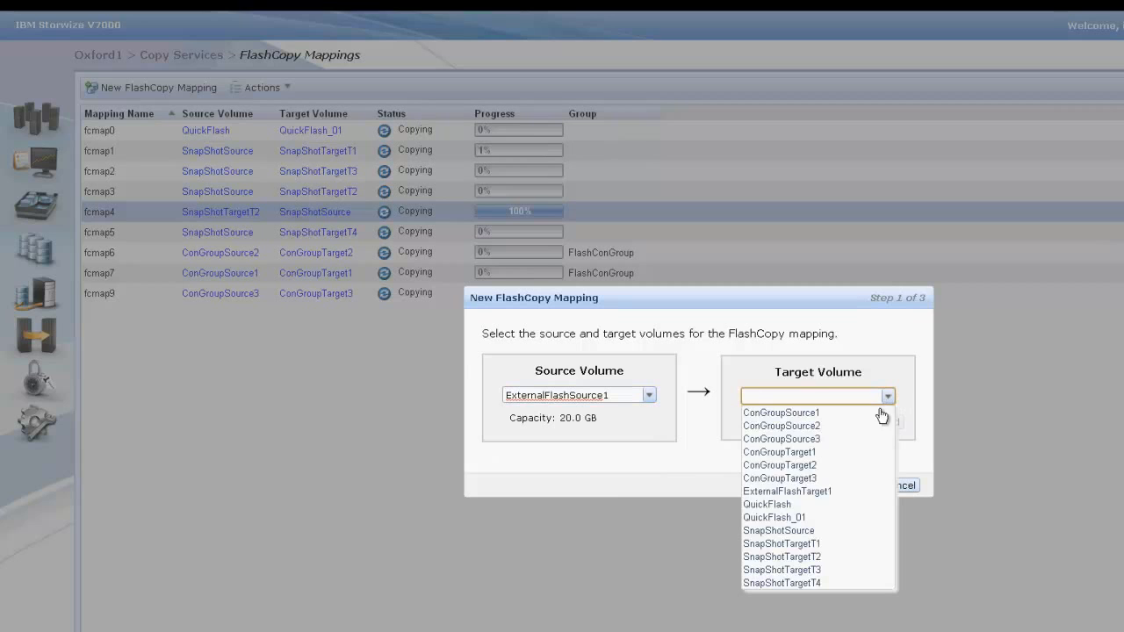
pyautogui.click(842, 494)
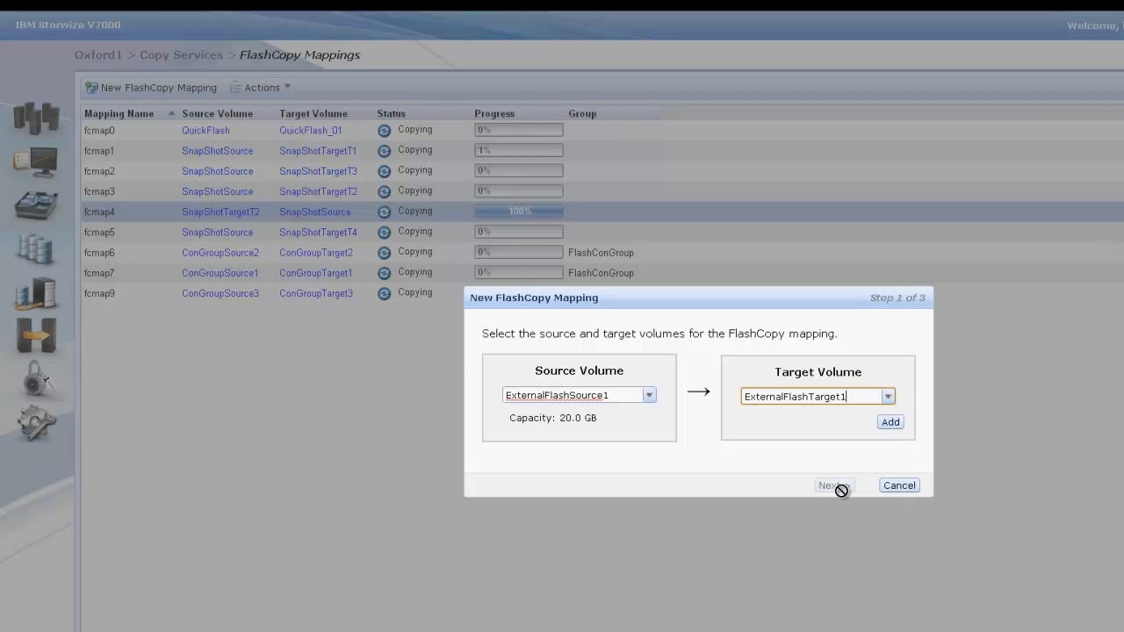
pyautogui.click(888, 424)
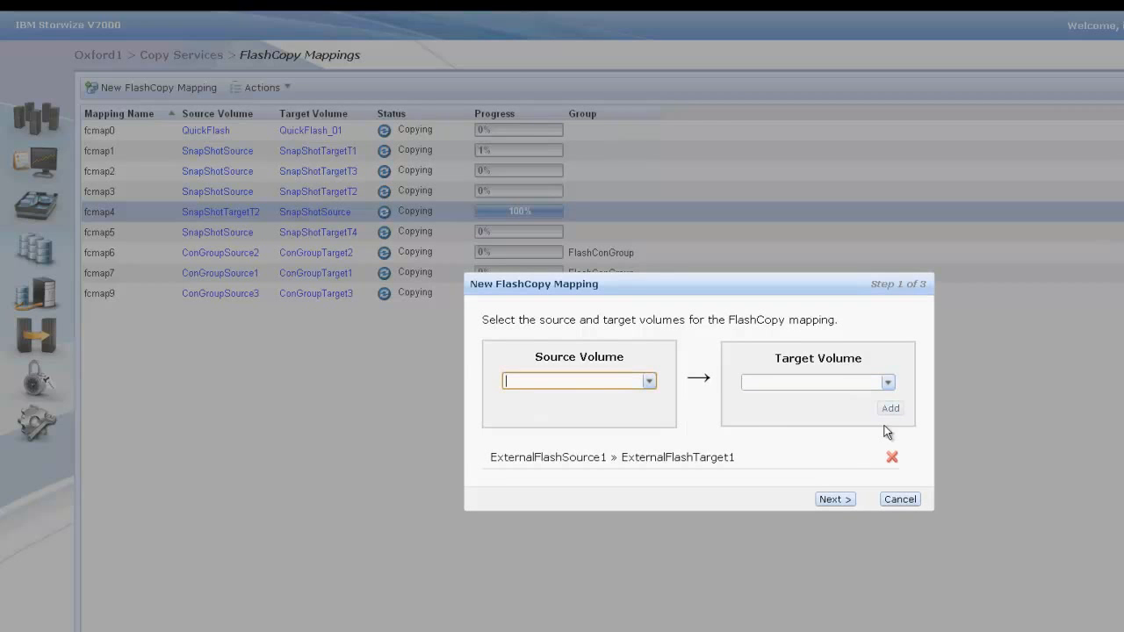
# Step: Create the listed mapping with the Backup preset, without adding it to a consistency group, and close the task window
pyautogui.click(833, 500)
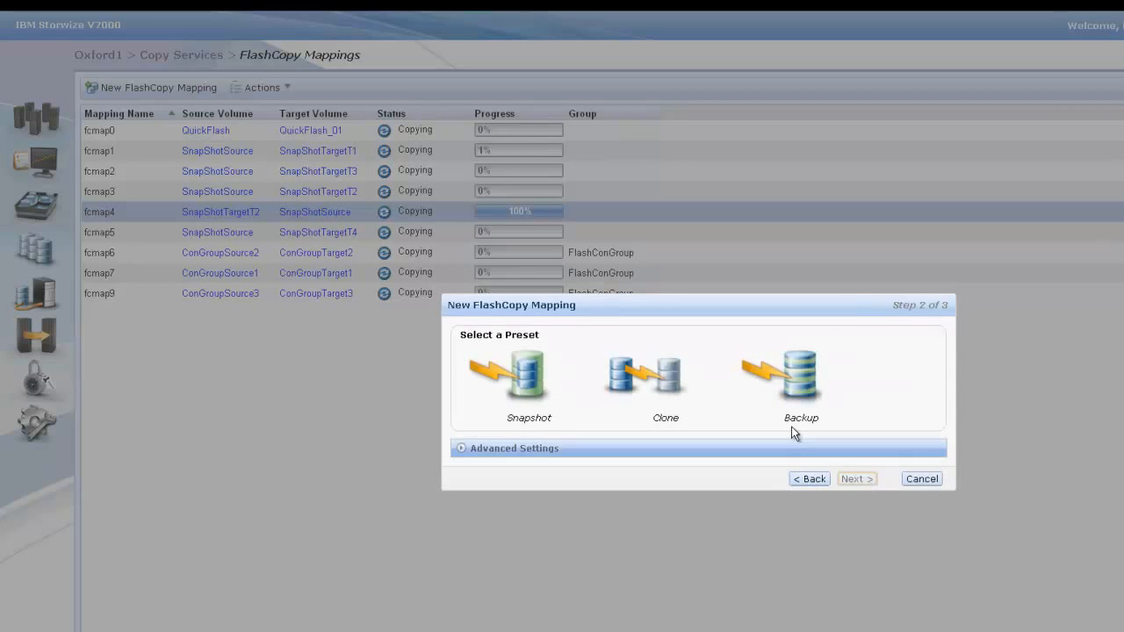
pyautogui.click(792, 382)
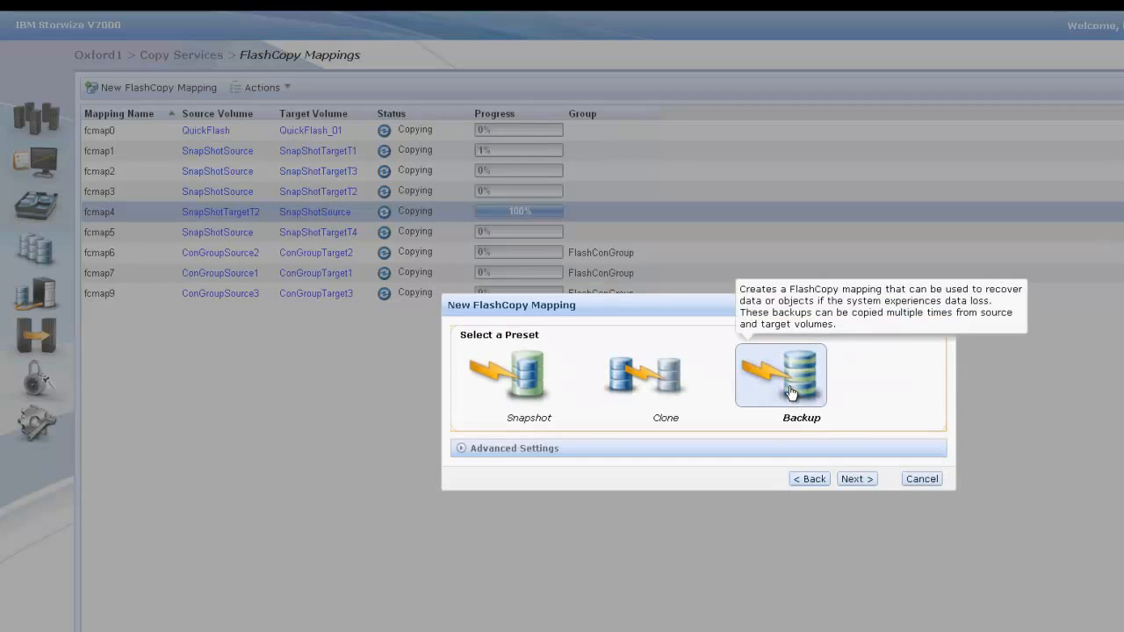
pyautogui.click(857, 480)
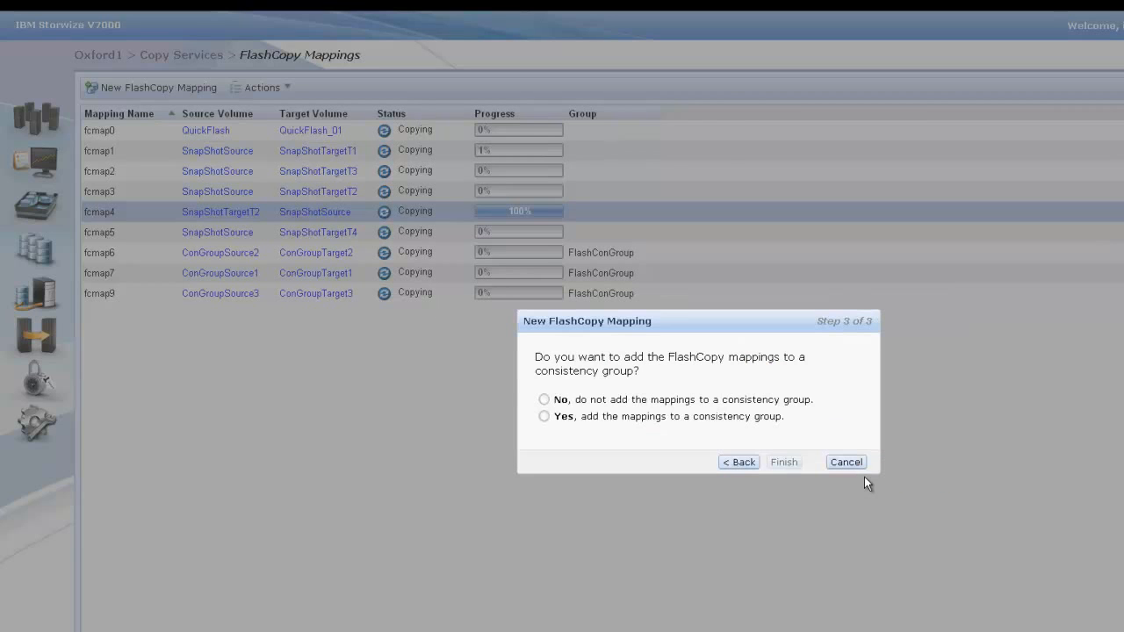
pyautogui.click(543, 400)
pyautogui.click(784, 464)
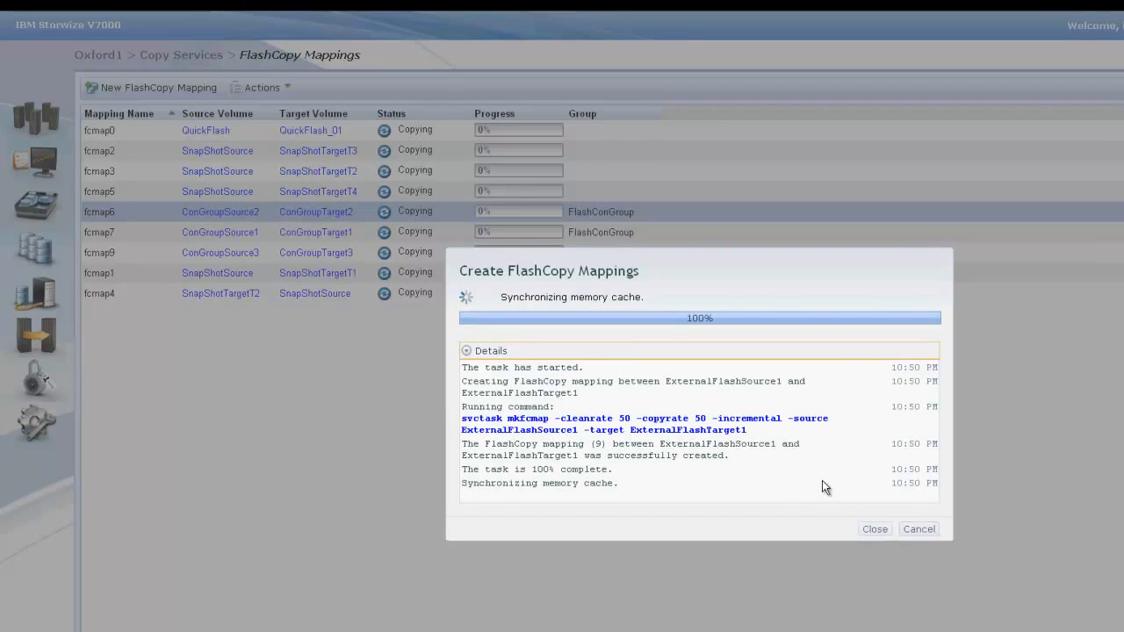
pyautogui.click(875, 530)
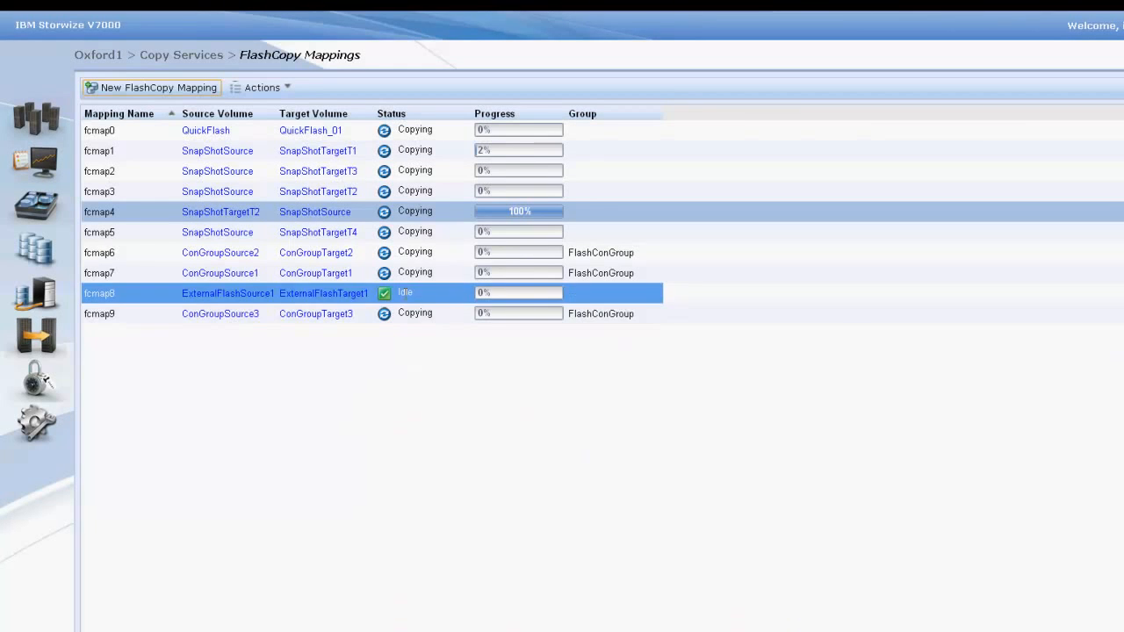
# Step: Start the FlashCopy mapping from ExternalFlashSource1 to ExternalFlashTarget1 and close the task window
pyautogui.click(303, 293)
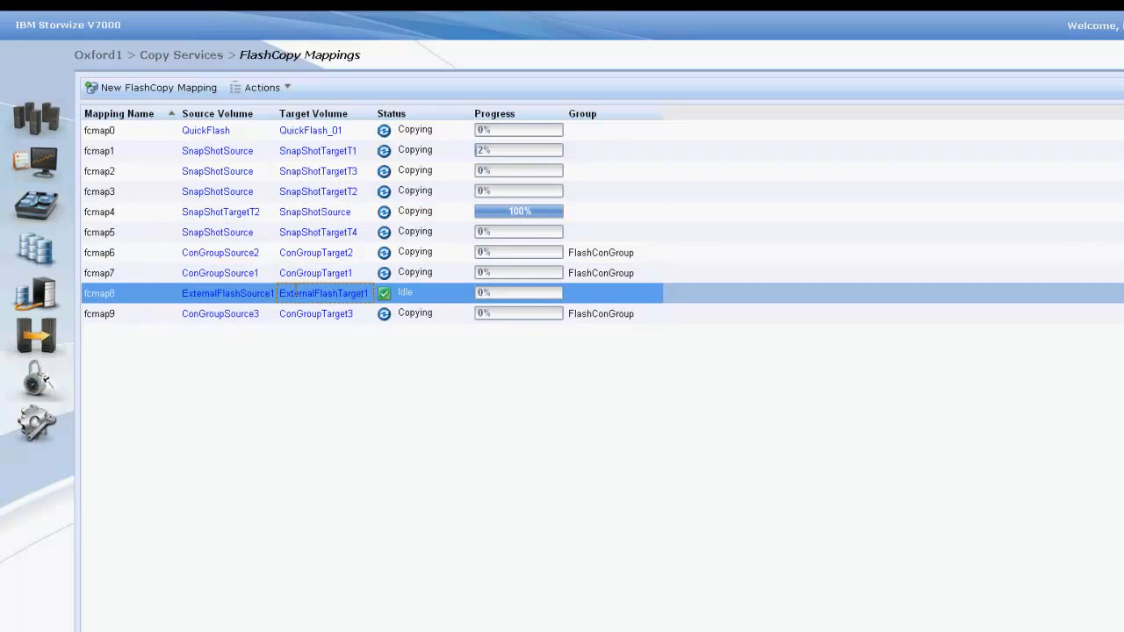
pyautogui.click(281, 92)
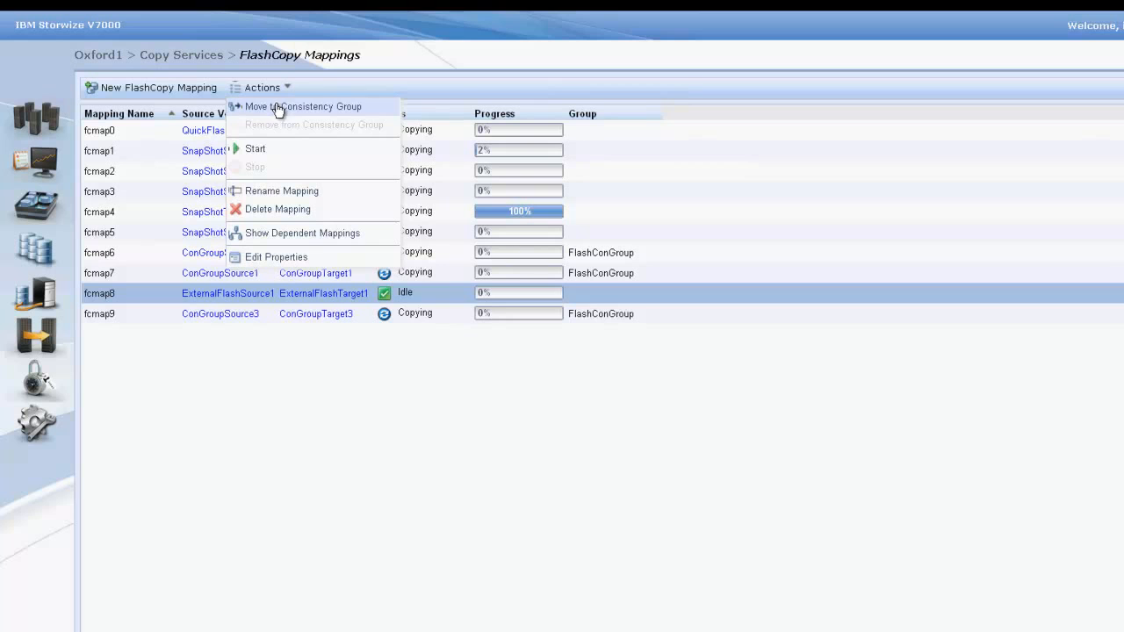
pyautogui.click(255, 151)
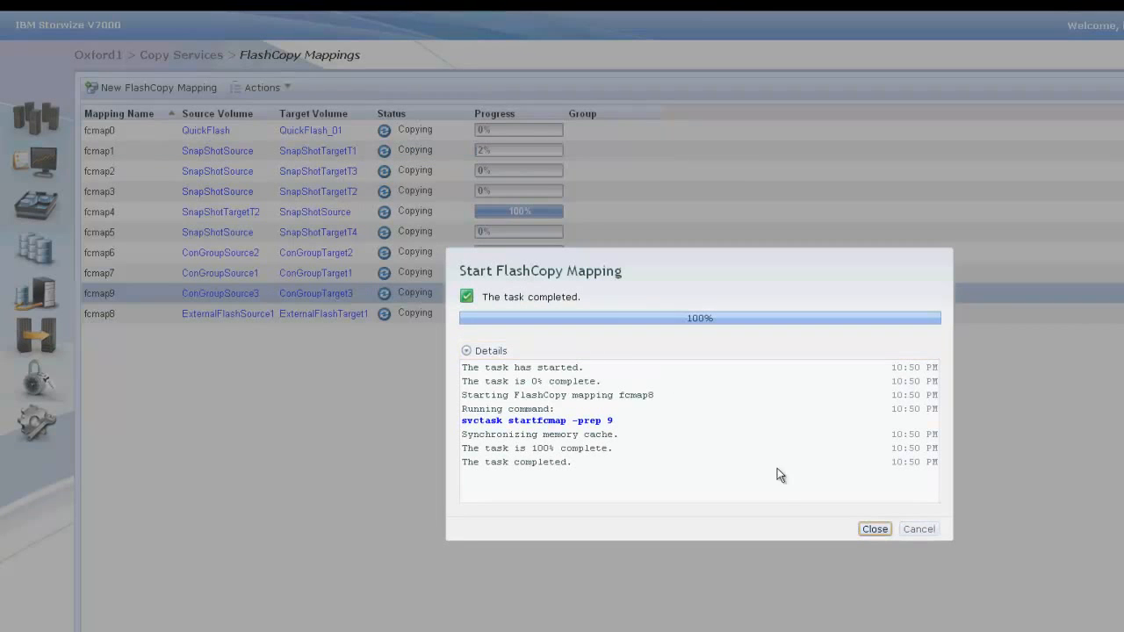
pyautogui.click(872, 530)
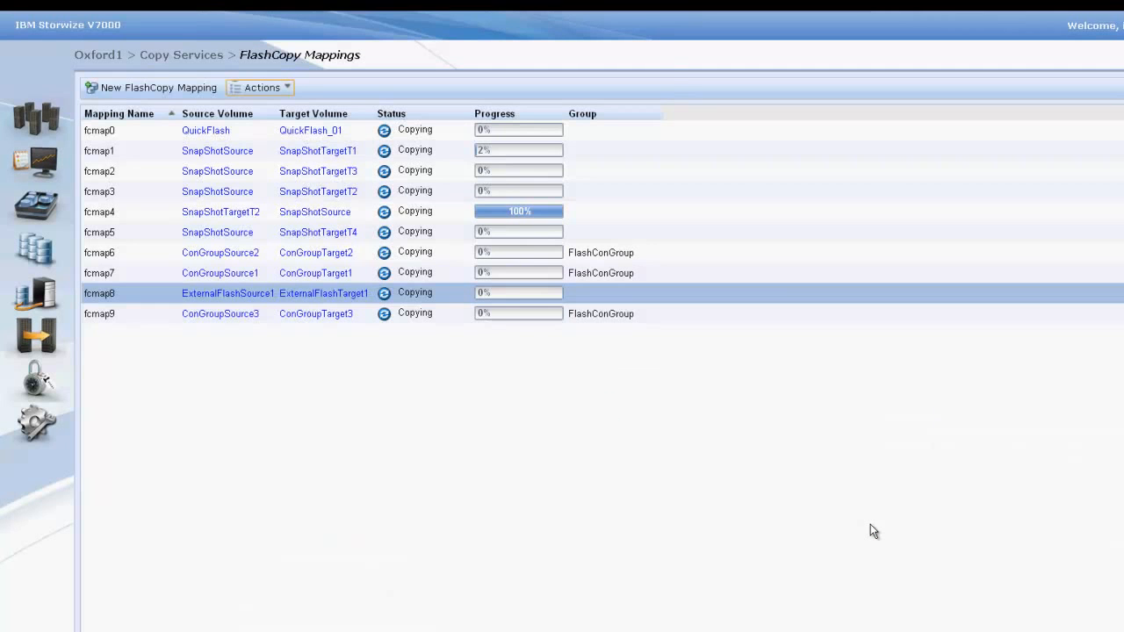